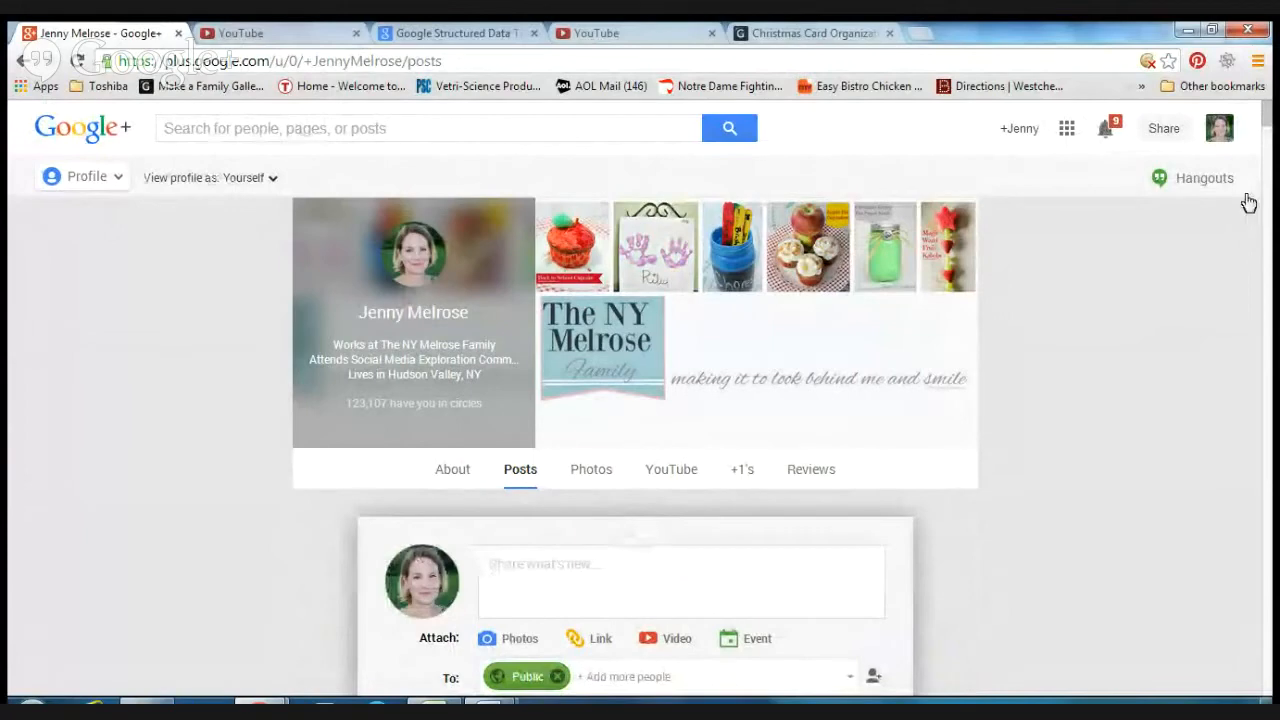
Step: Start a new post with a photo attachment uploaded from the computer
drag(1266, 113, 1266, 127)
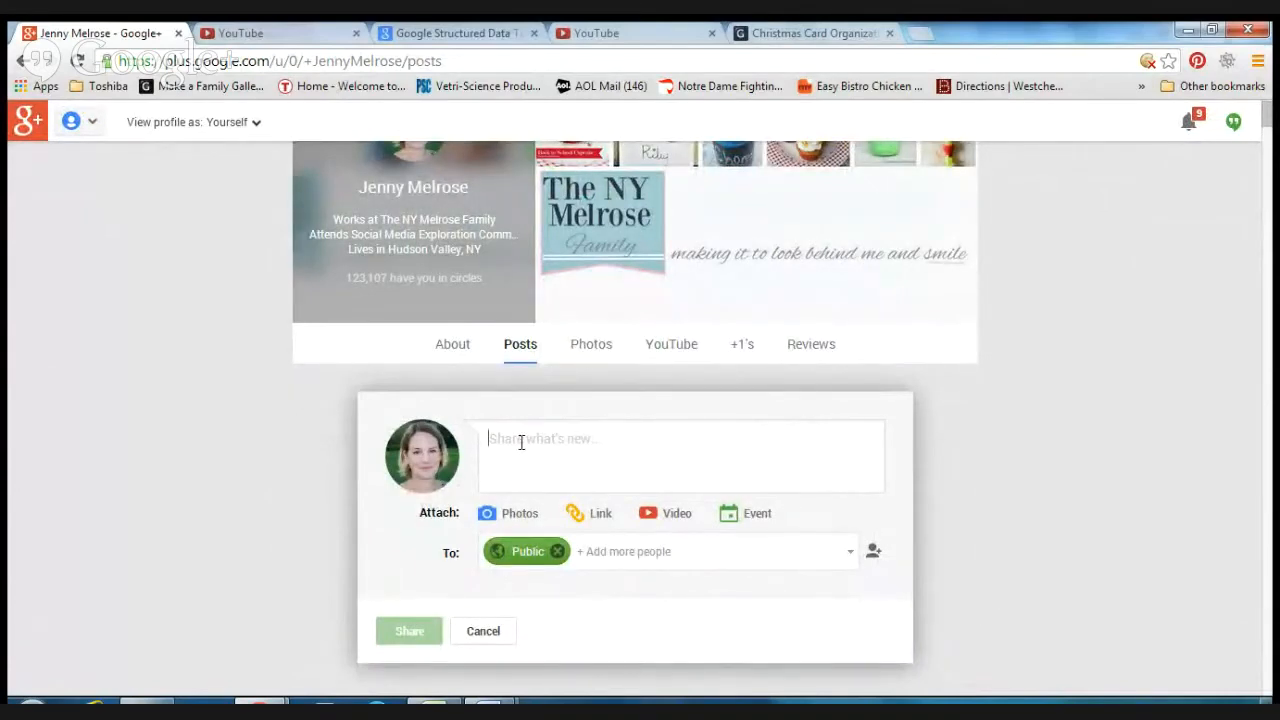
click(518, 514)
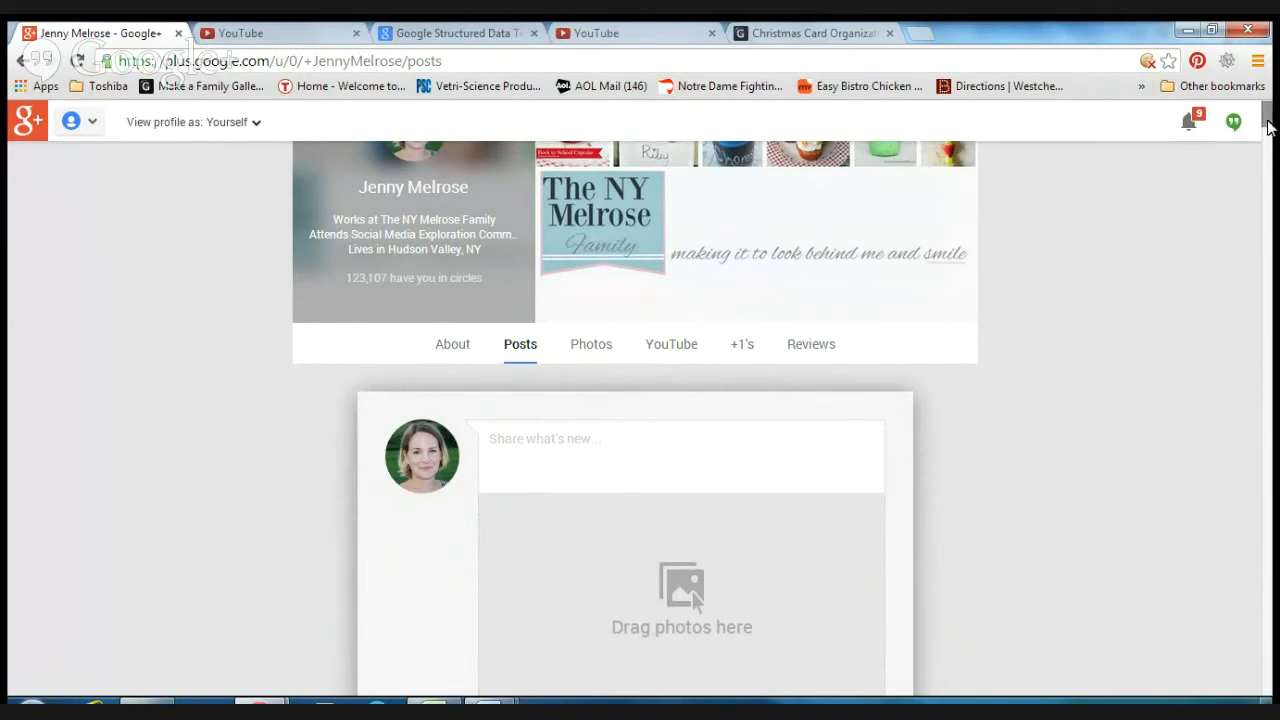
drag(1267, 119, 1268, 129)
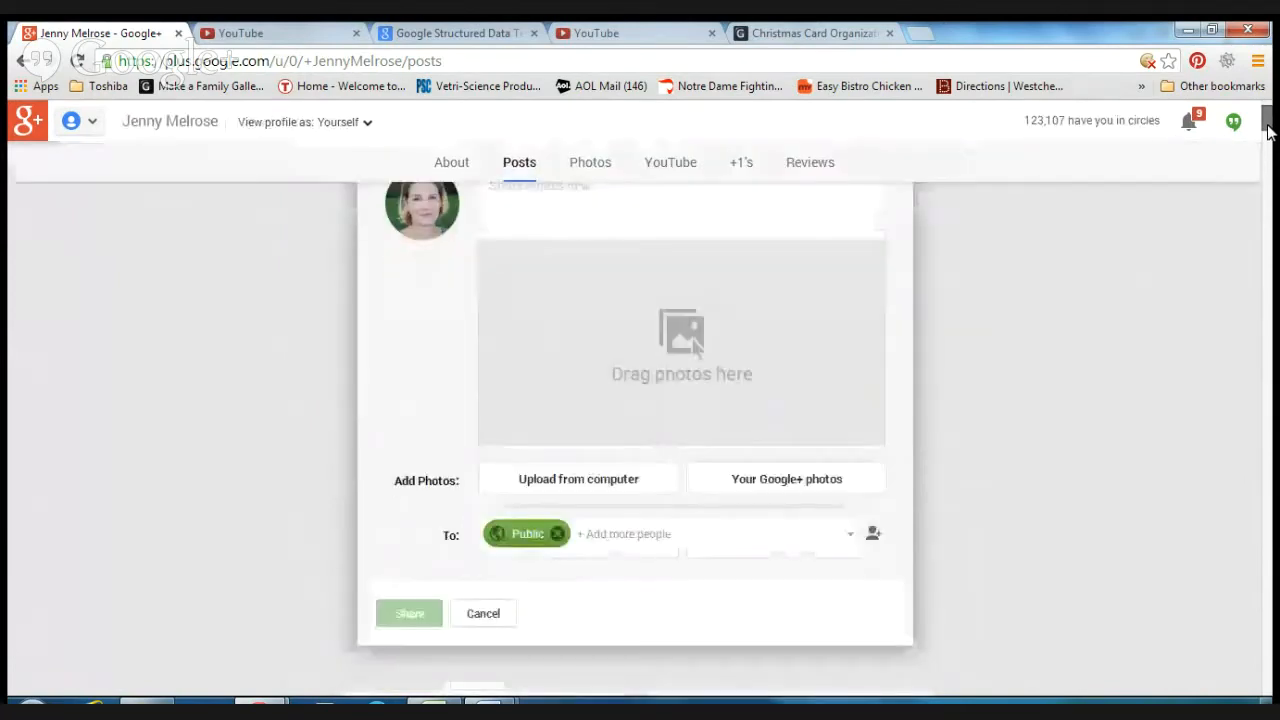
click(553, 482)
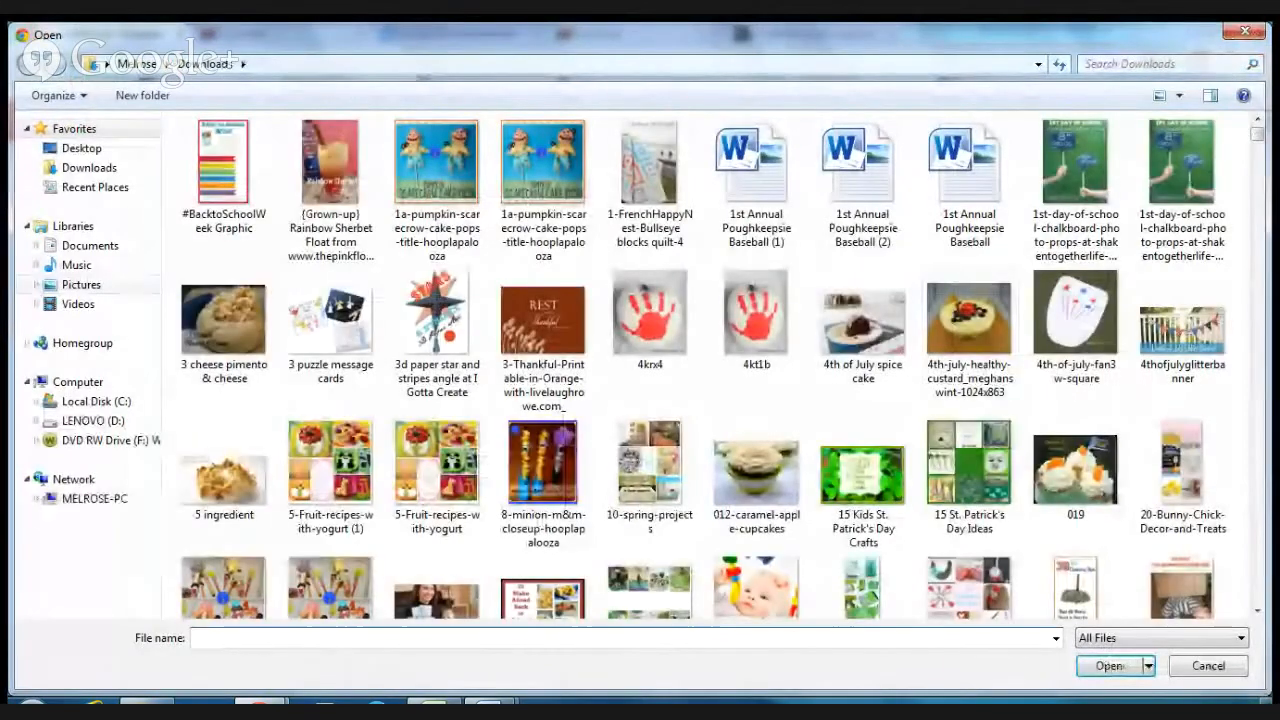
Step: Choose the Christmas Card Organization Lit picture from the Pictures library to upload
click(81, 285)
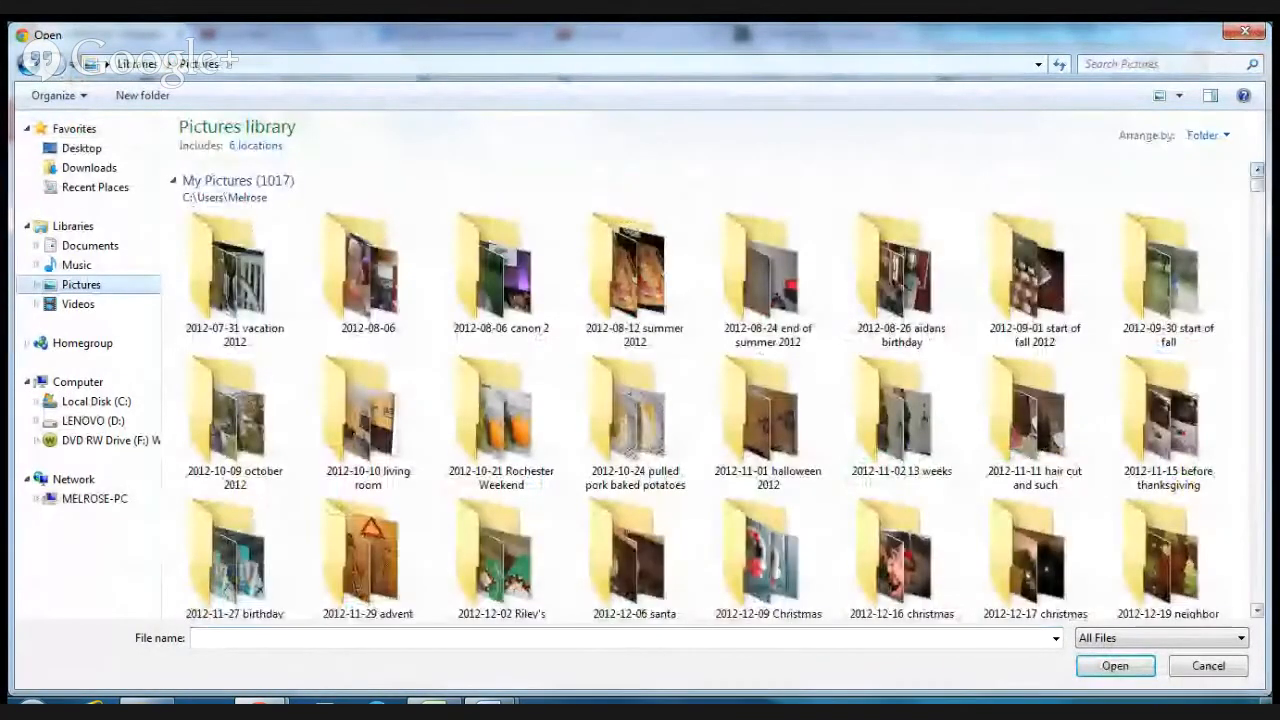
scroll(1065, 180, down, 5)
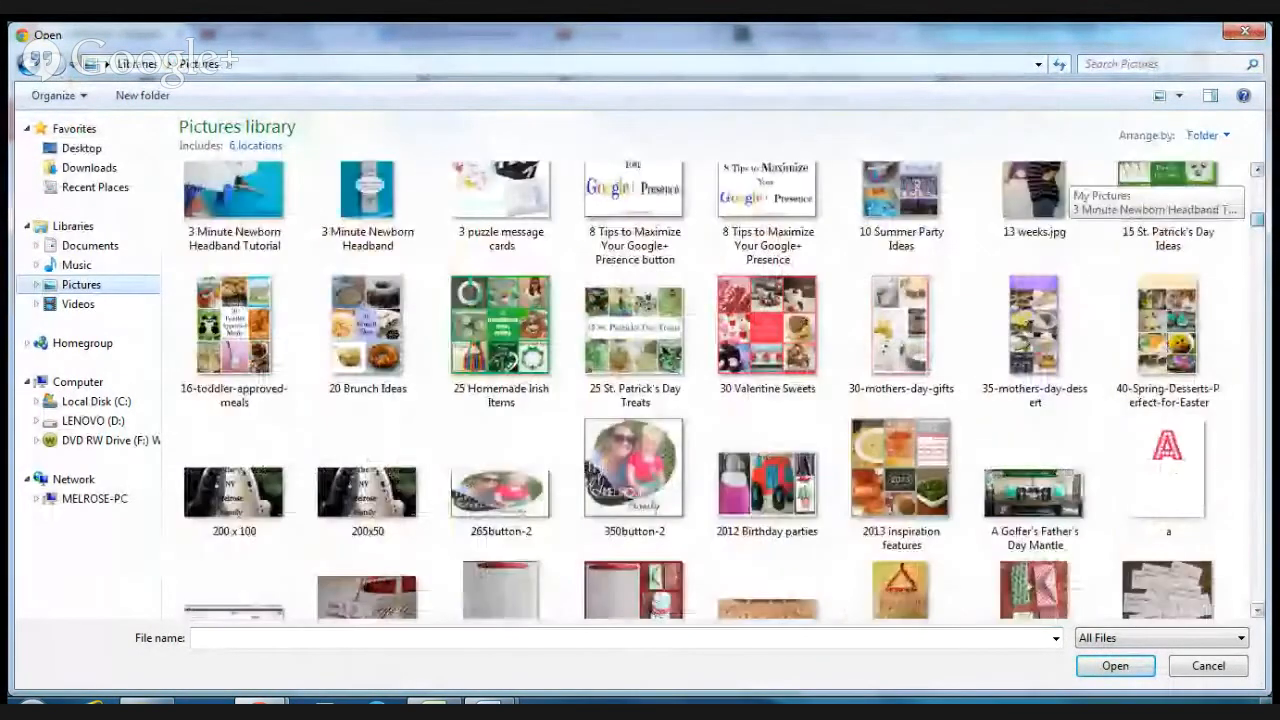
scroll(1065, 180, down, 5)
scroll(1065, 185, down, 10)
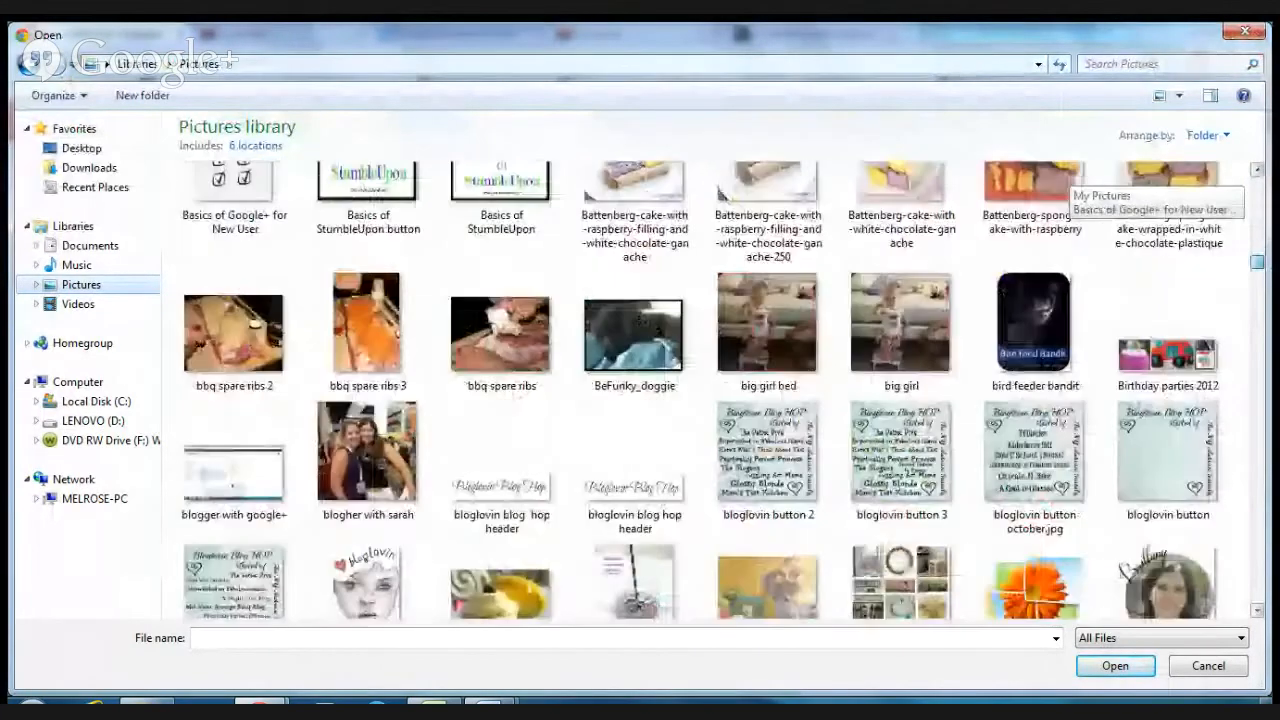
scroll(1065, 185, down, 5)
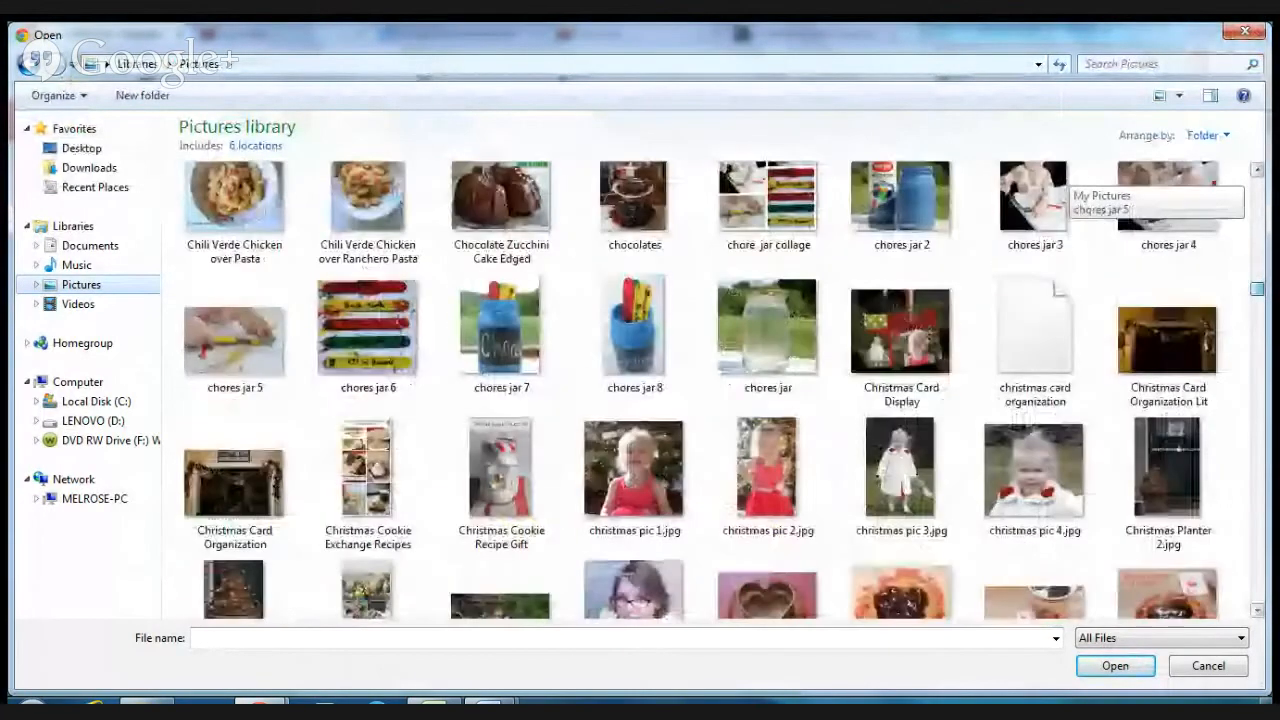
double_click(1108, 295)
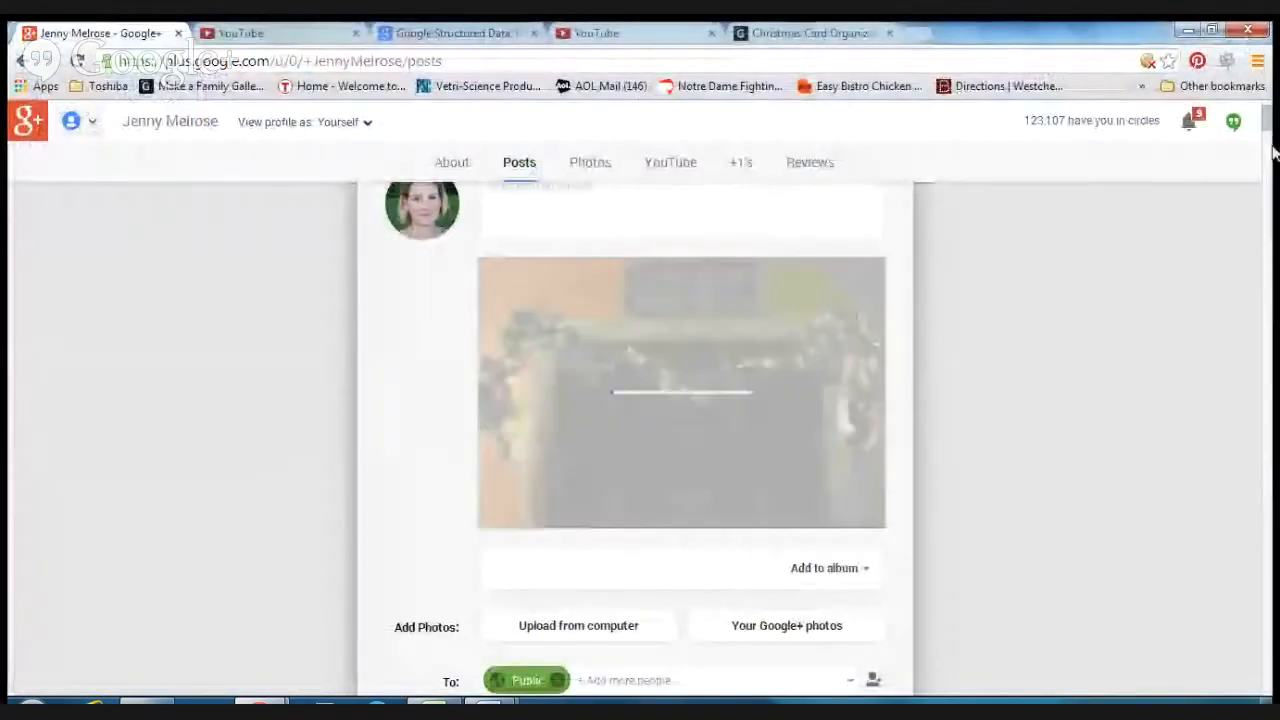
Step: Copy the Christmas card organization blog post's web address from the other browser tab
drag(1268, 130, 1268, 126)
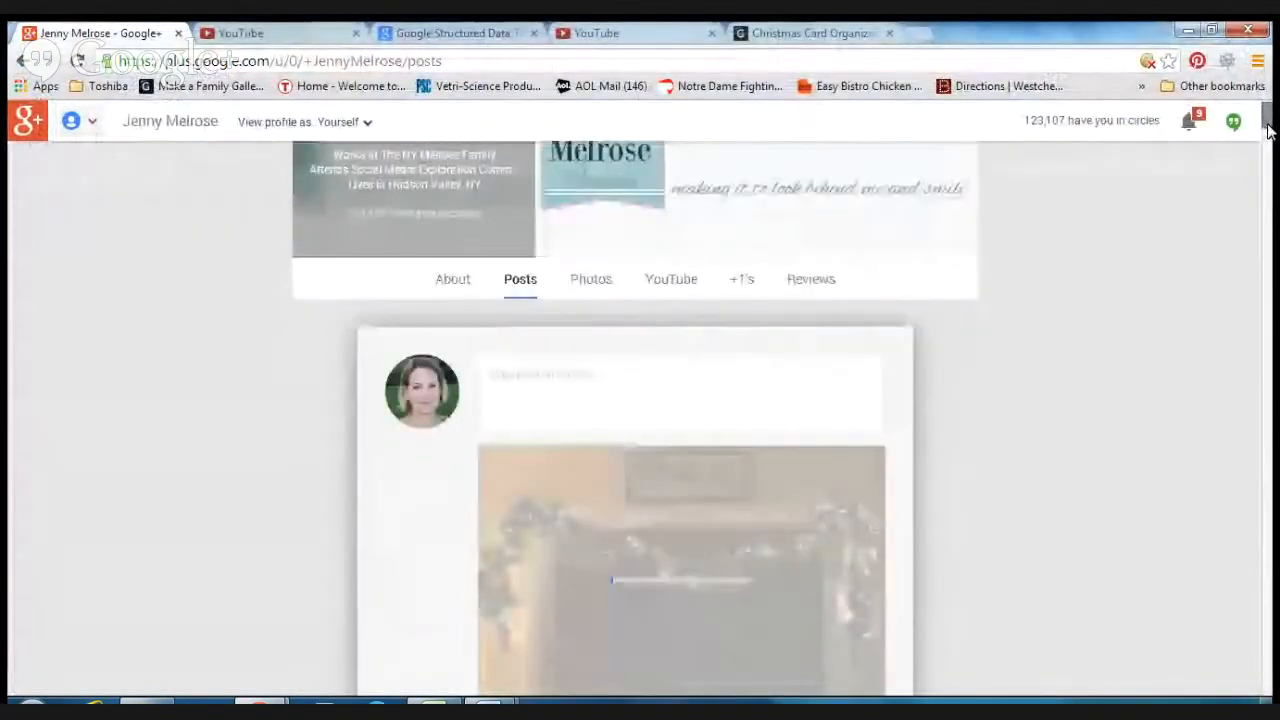
click(812, 33)
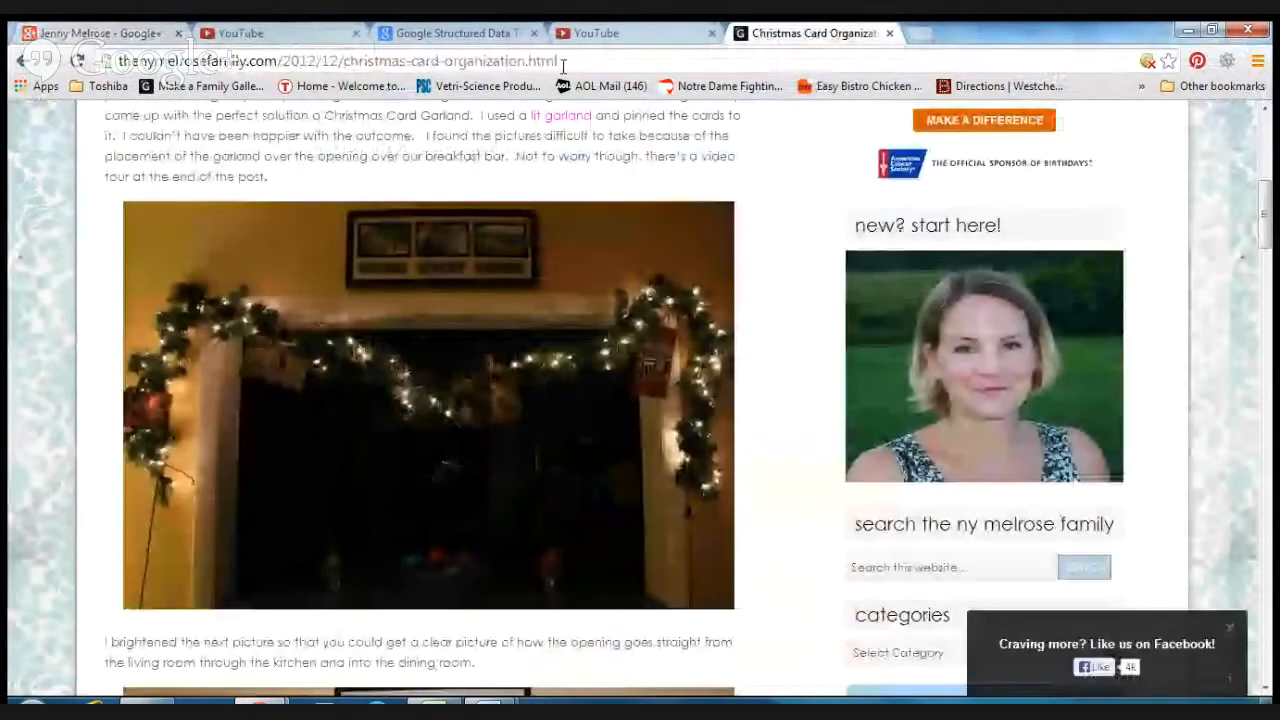
right_click(563, 61)
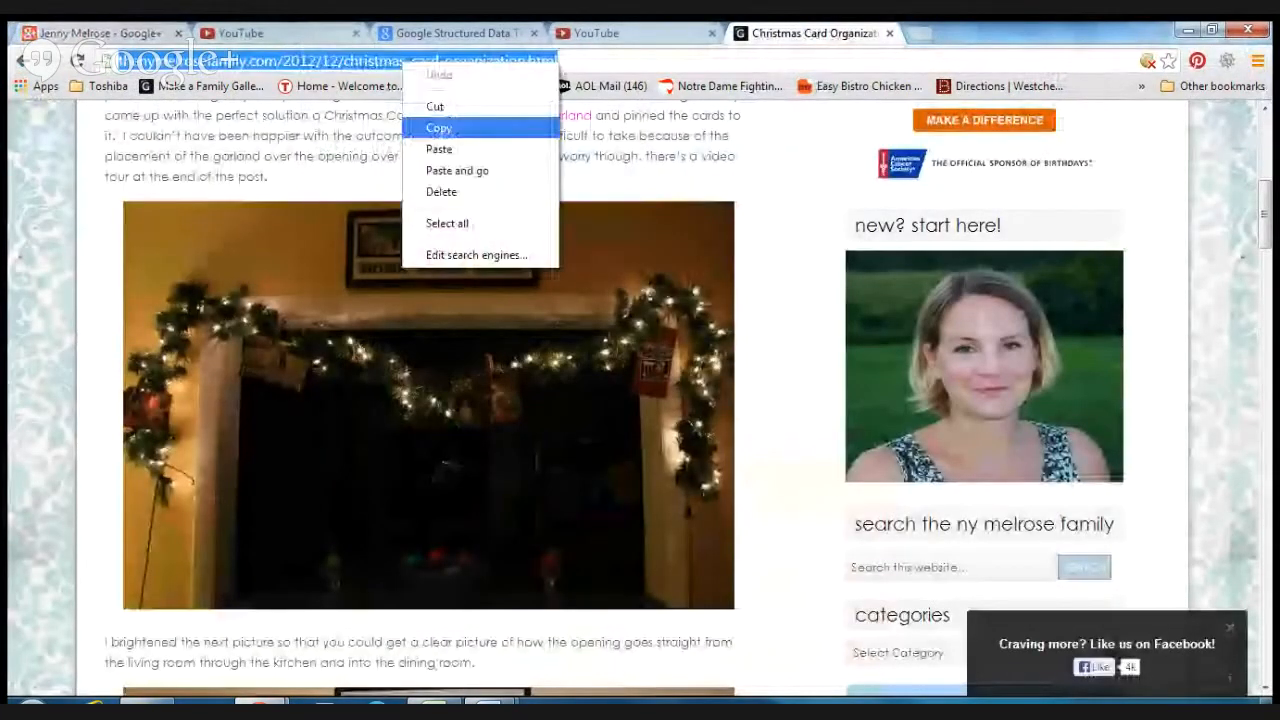
click(439, 128)
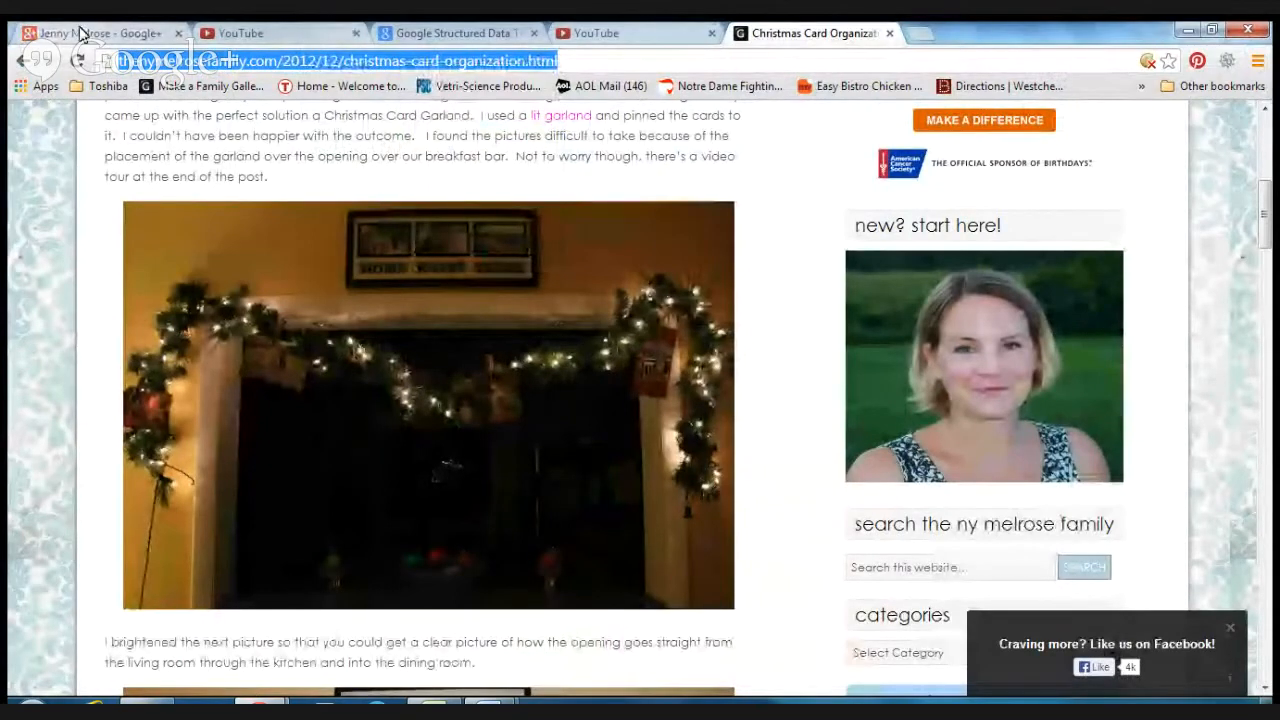
Step: Back in the post, enter the bold heading *Christmas Card Organization*
click(82, 33)
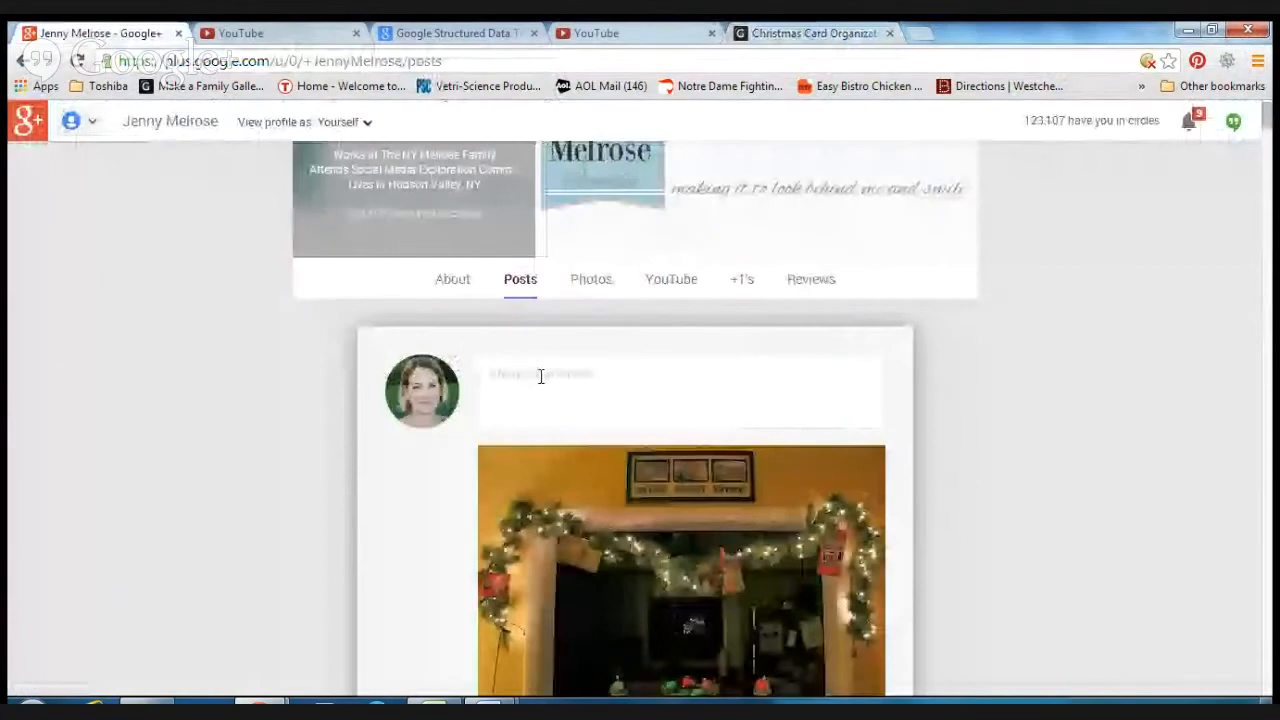
text(*)
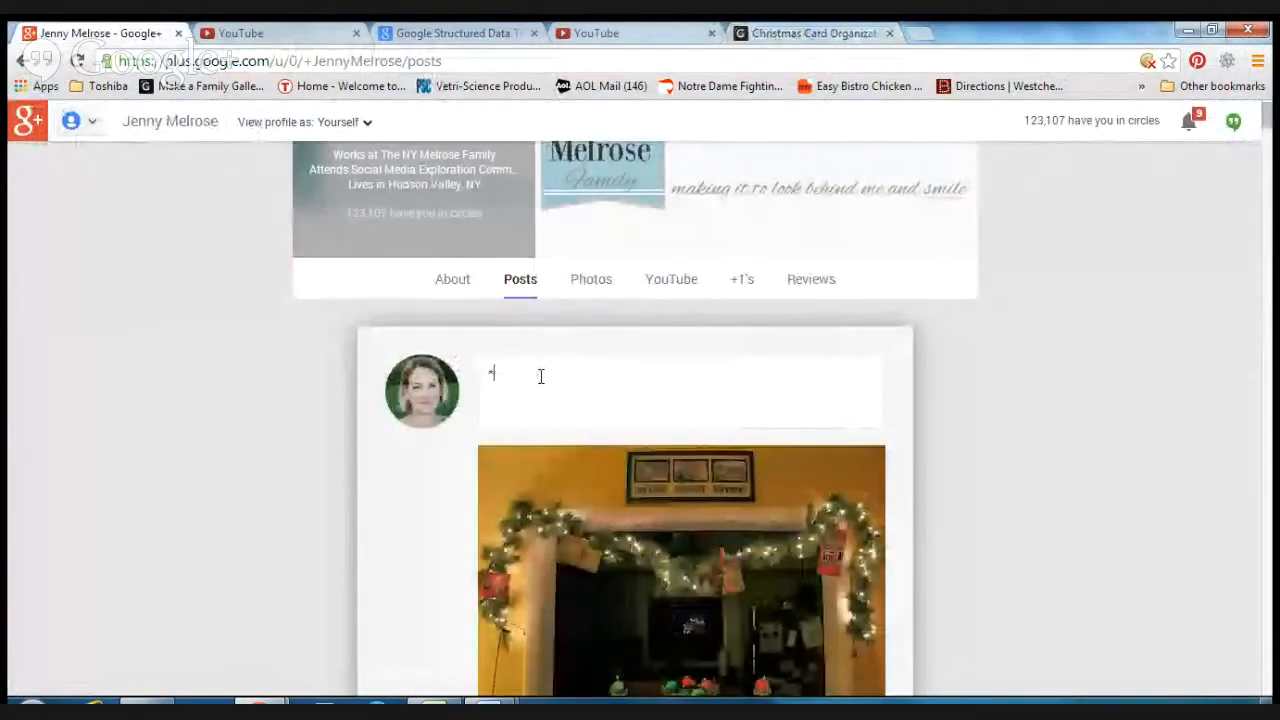
text(C)
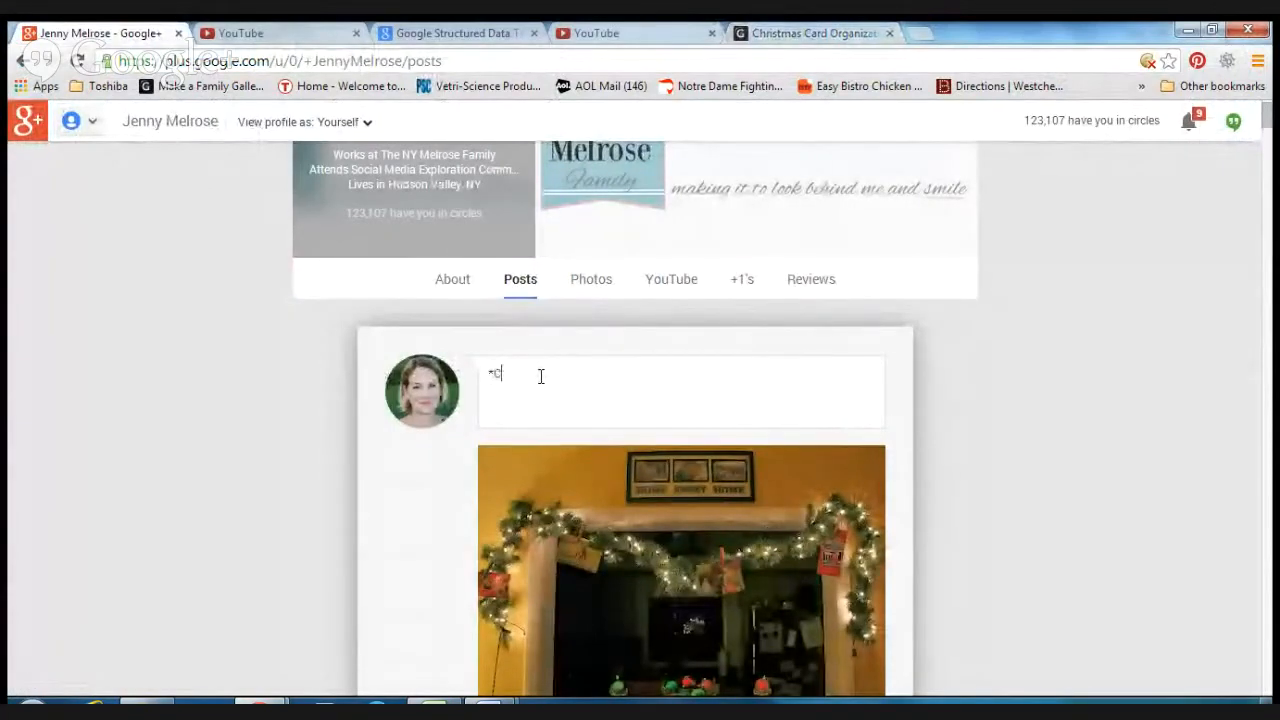
text(hristmas Card Organization*)
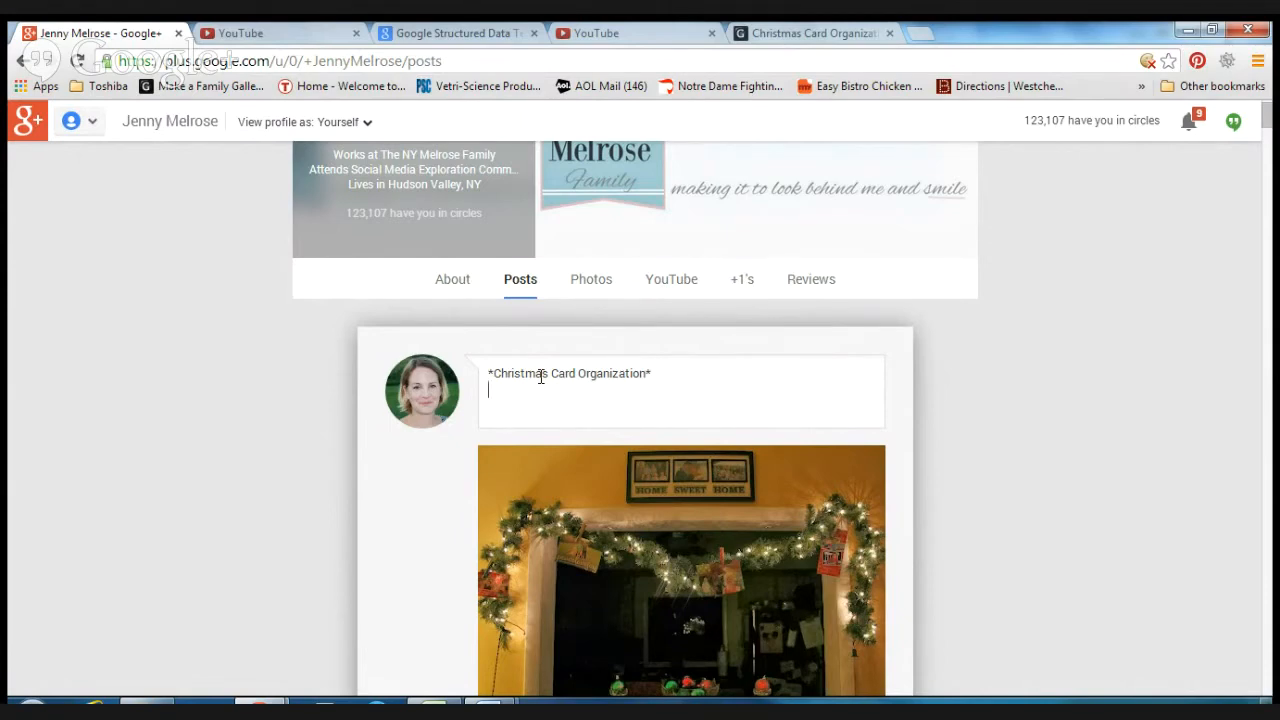
Step: Write the description "If you're in need of organizing all those Christmas Cards this season try this low cost Christmas Card Garland."
text(If you're in need of organizat)
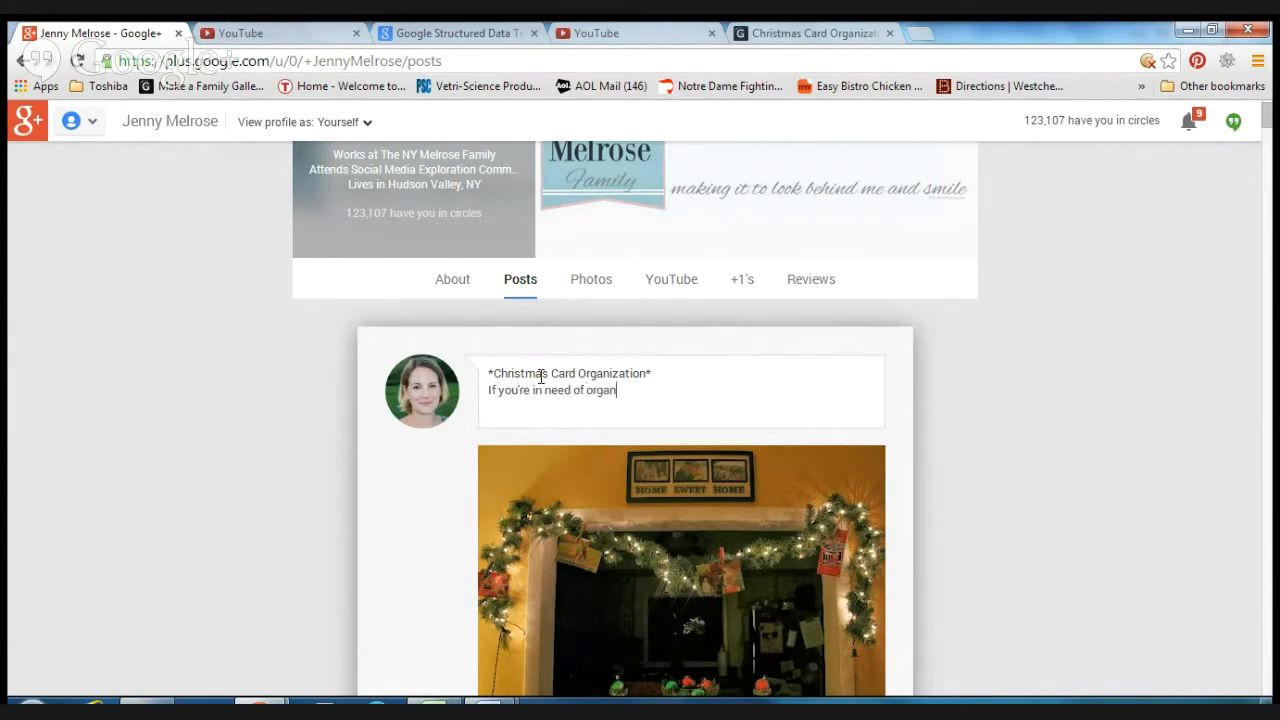
key(BackSpace)
key(BackSpace)
text(ing all those Christmas )
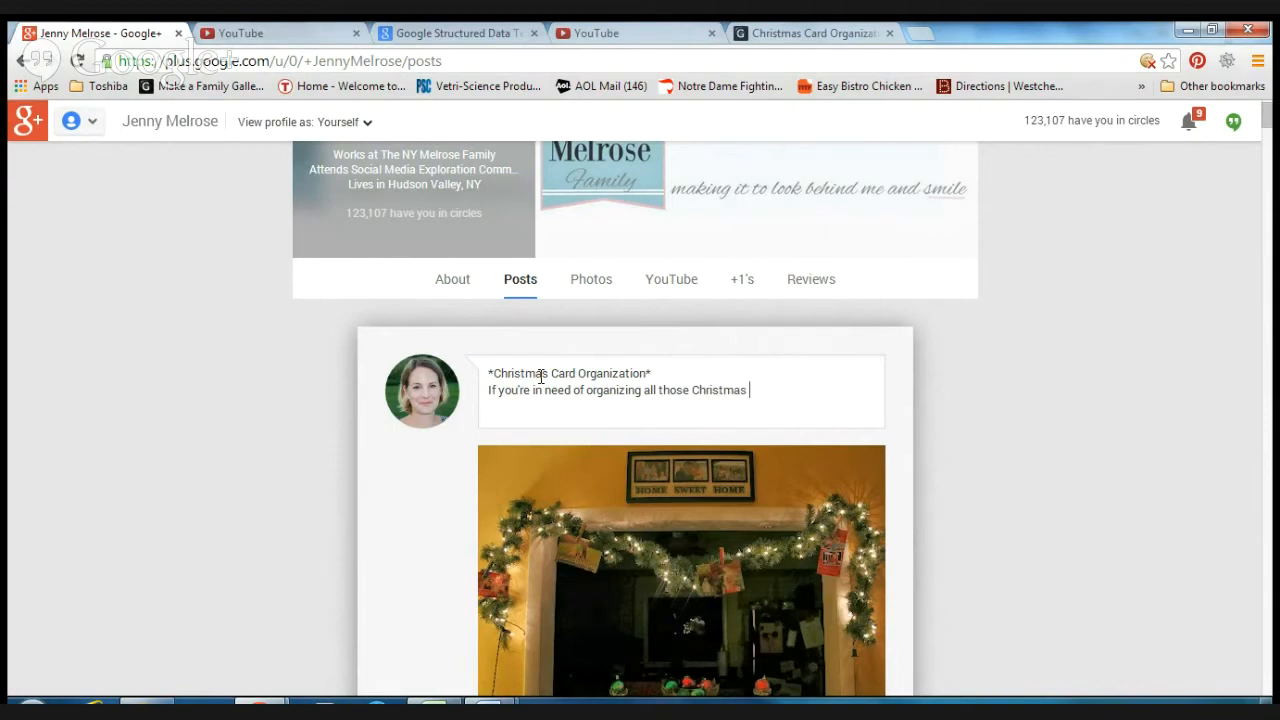
text(Cards this season )
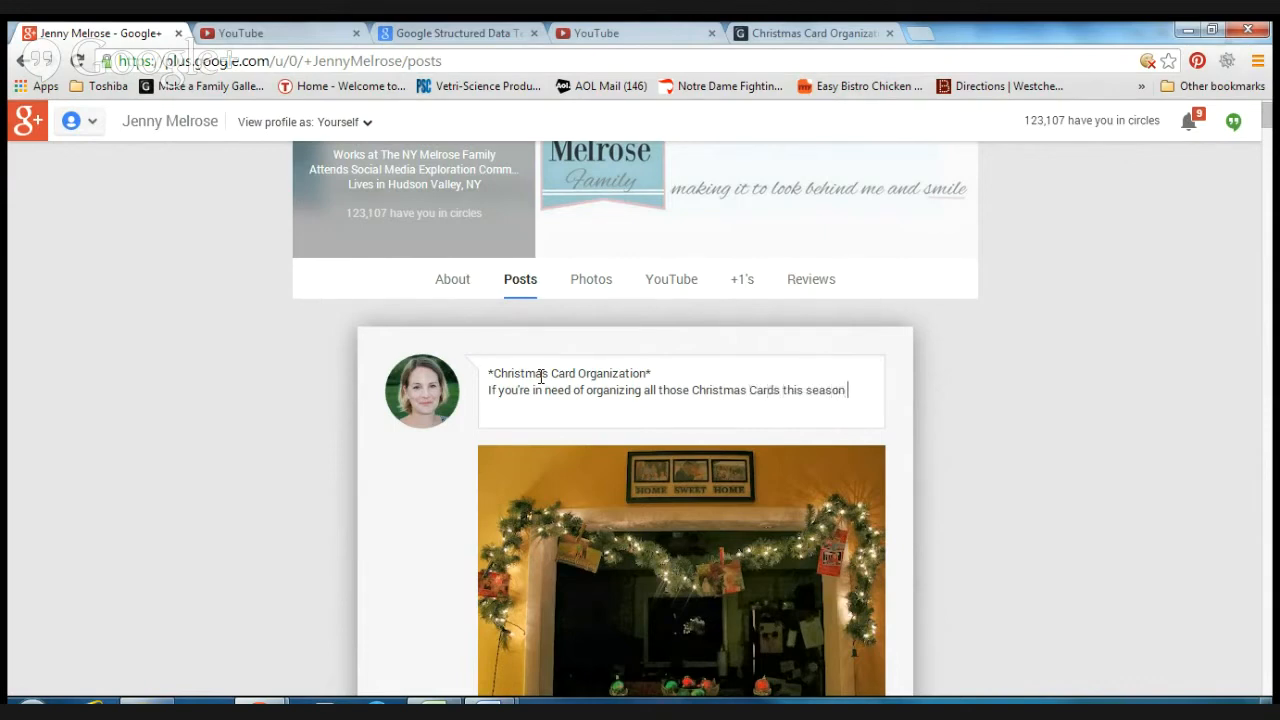
text(try this low cost Christmas)
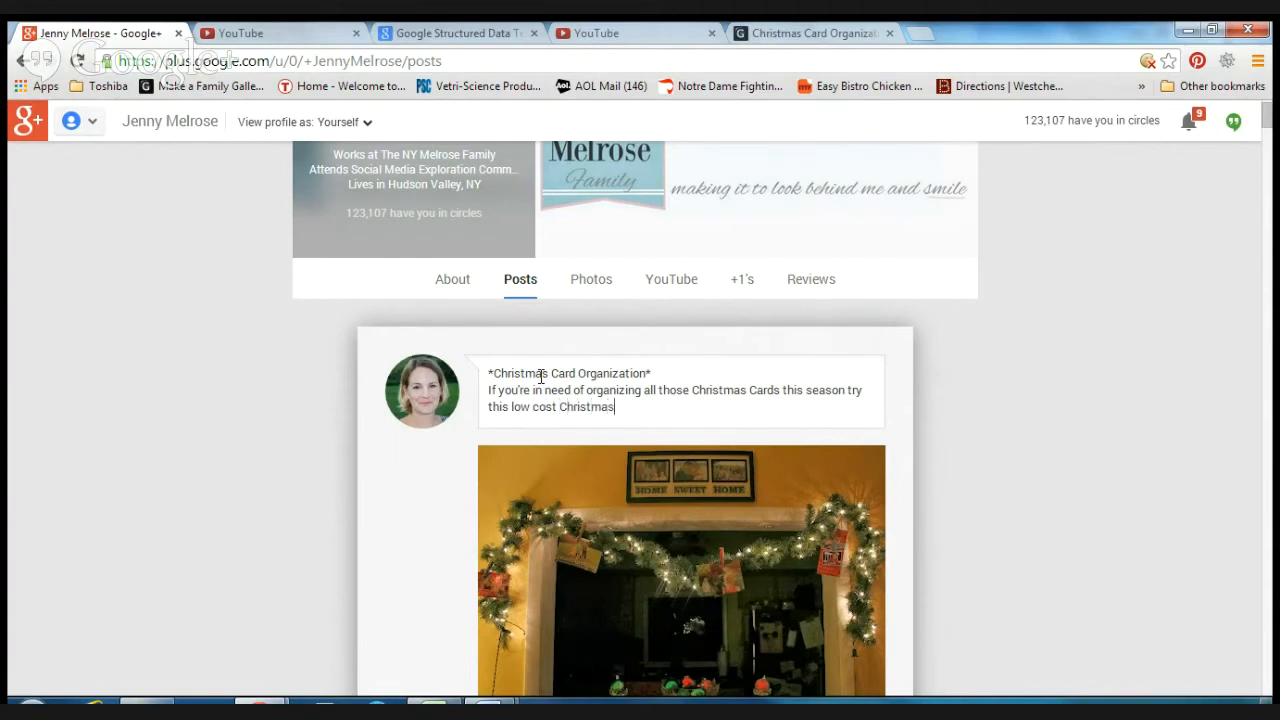
text( Card Garland.)
key(Return)
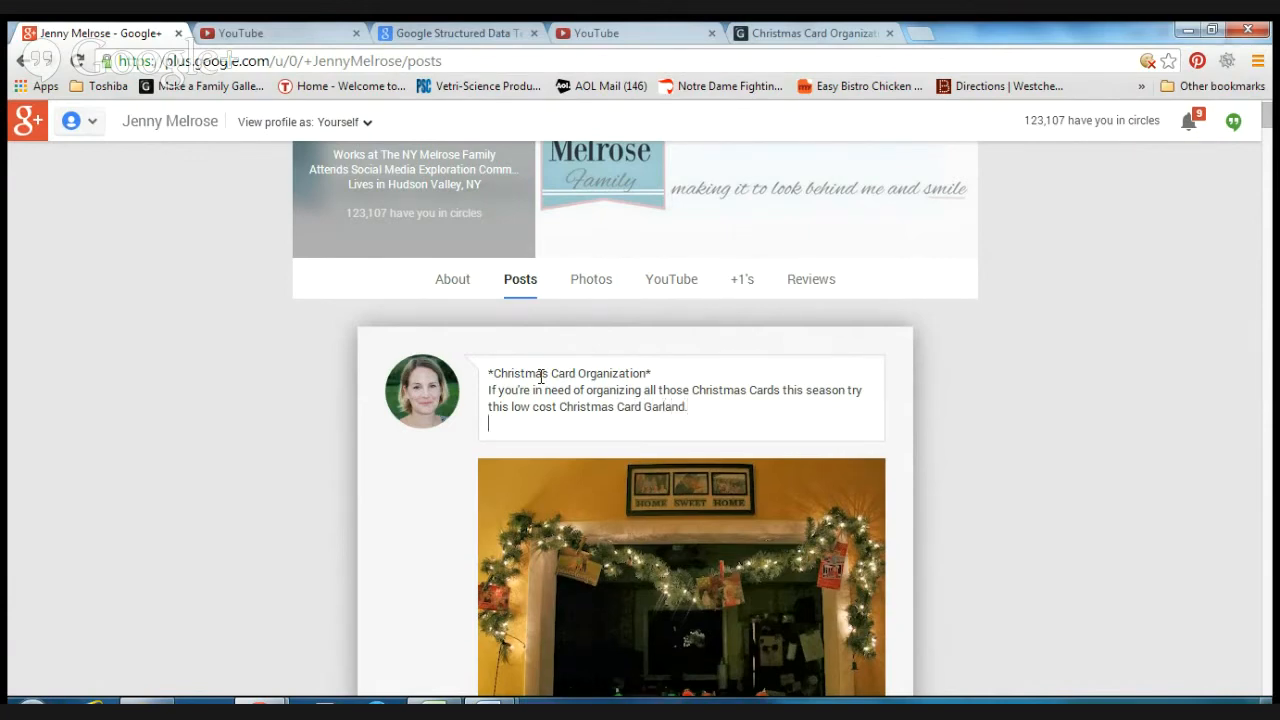
Step: Add a line with "*Peek & Pin*" followed by the pasted blog post link
text(*Peek & Pin*)
right_click(573, 424)
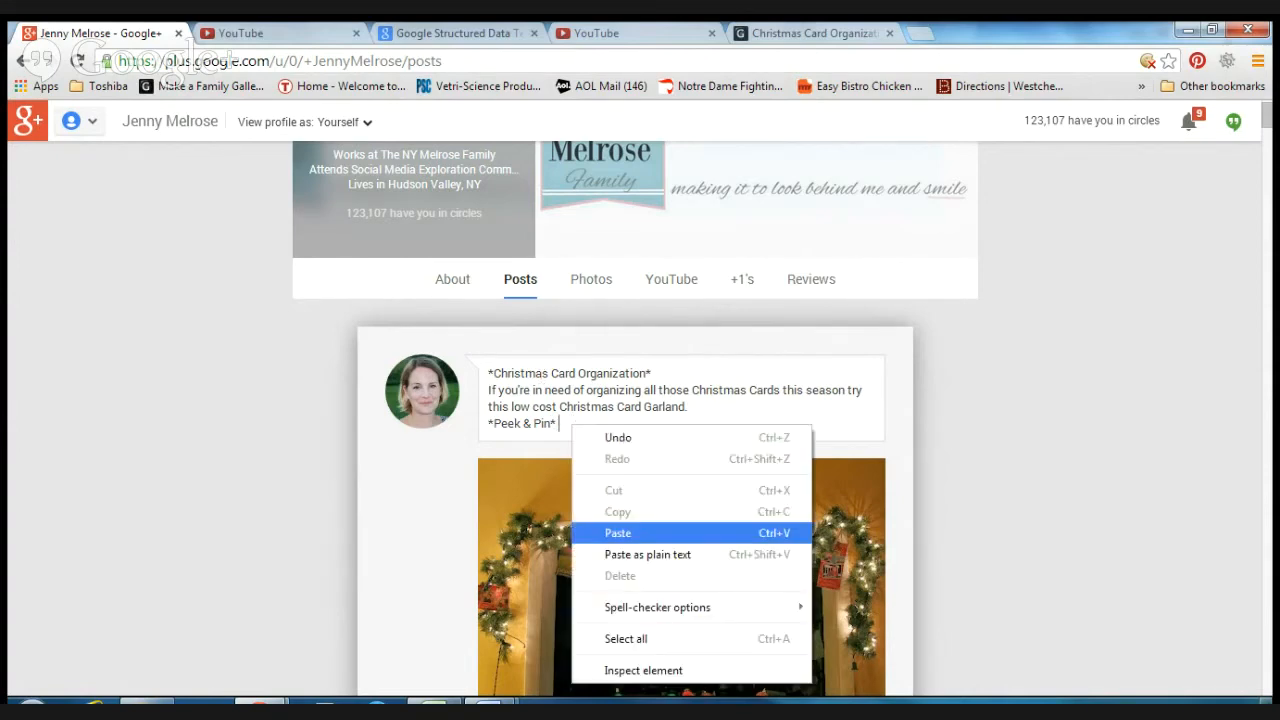
click(618, 533)
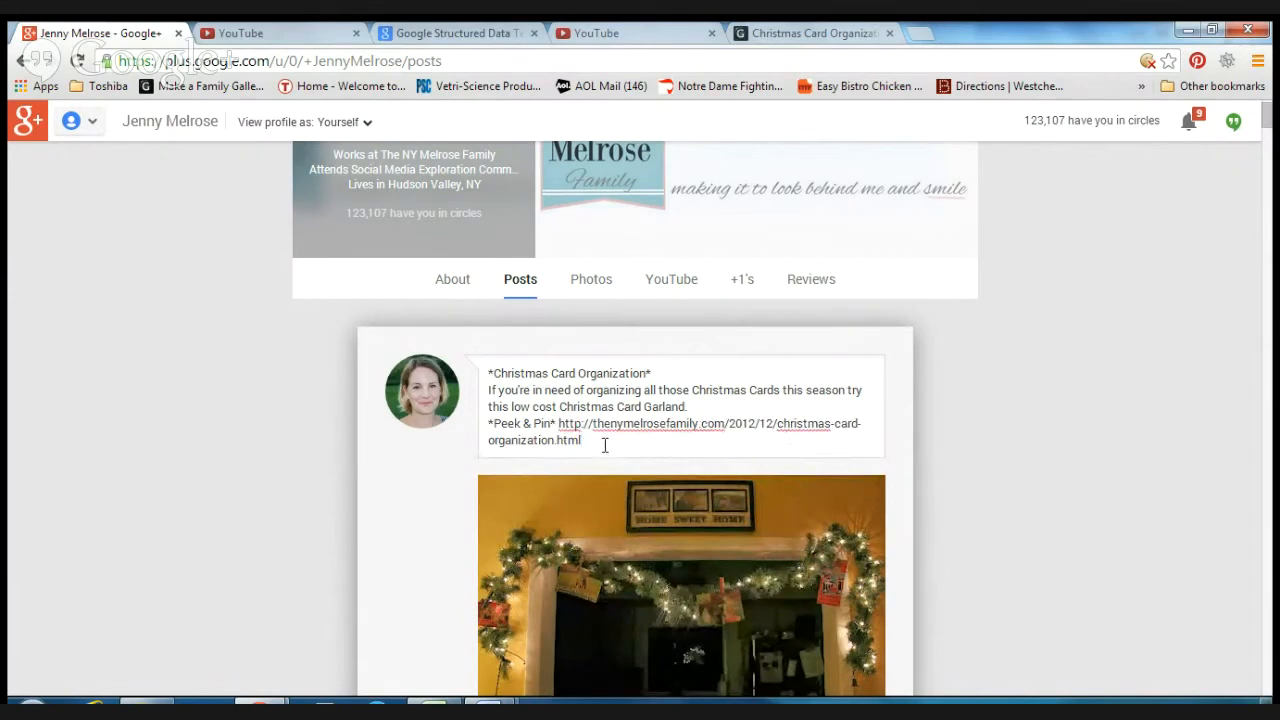
Step: Insert blank lines between the description and the link line, and below the link
key(Return)
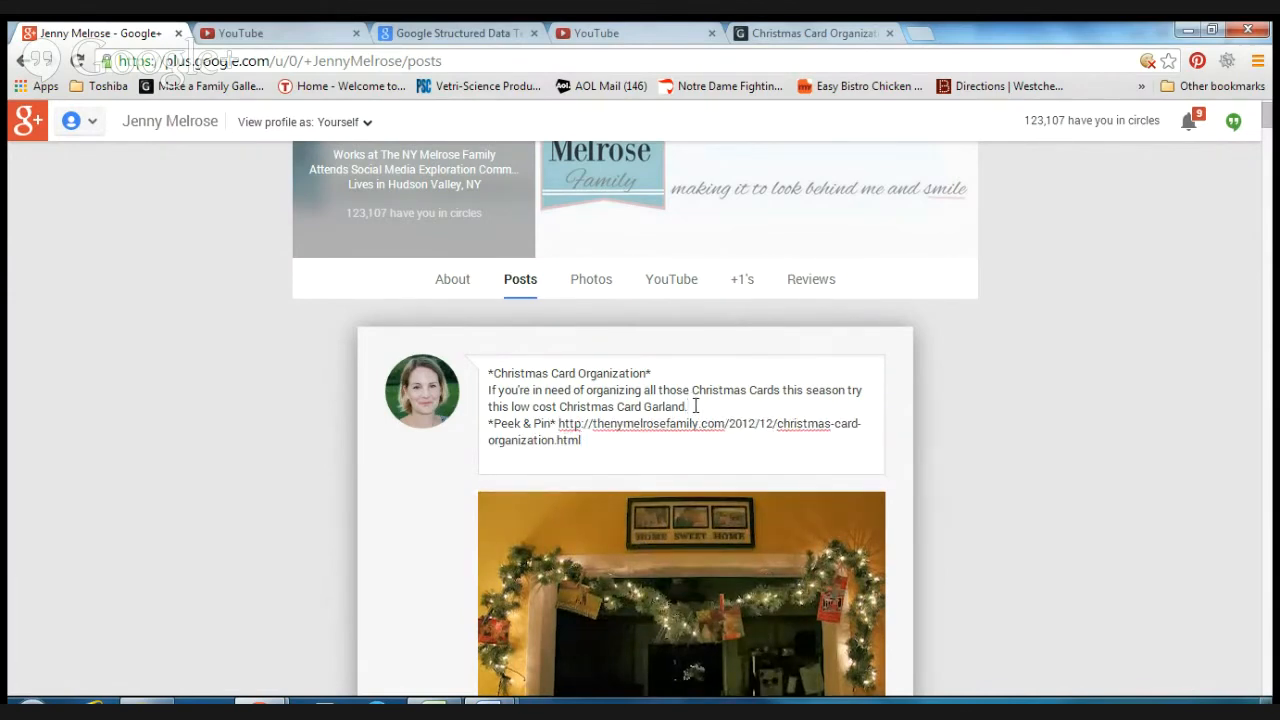
click(695, 406)
key(Return)
click(608, 466)
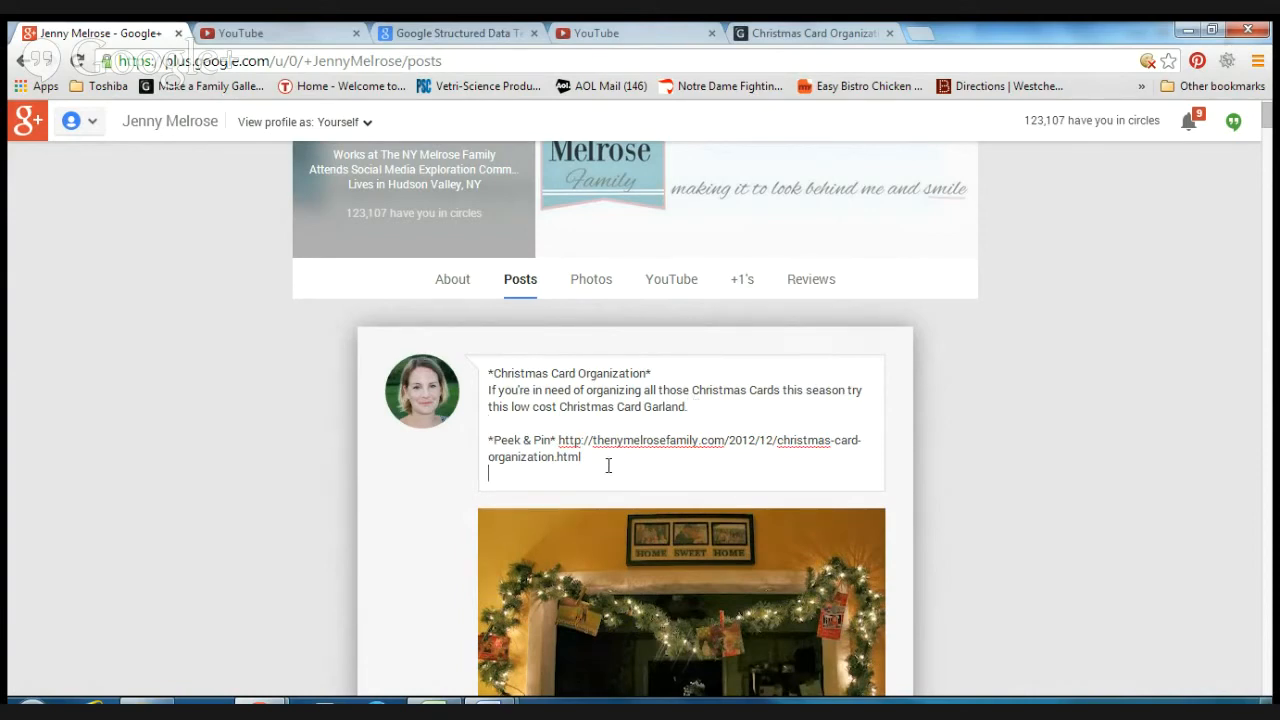
key(Return)
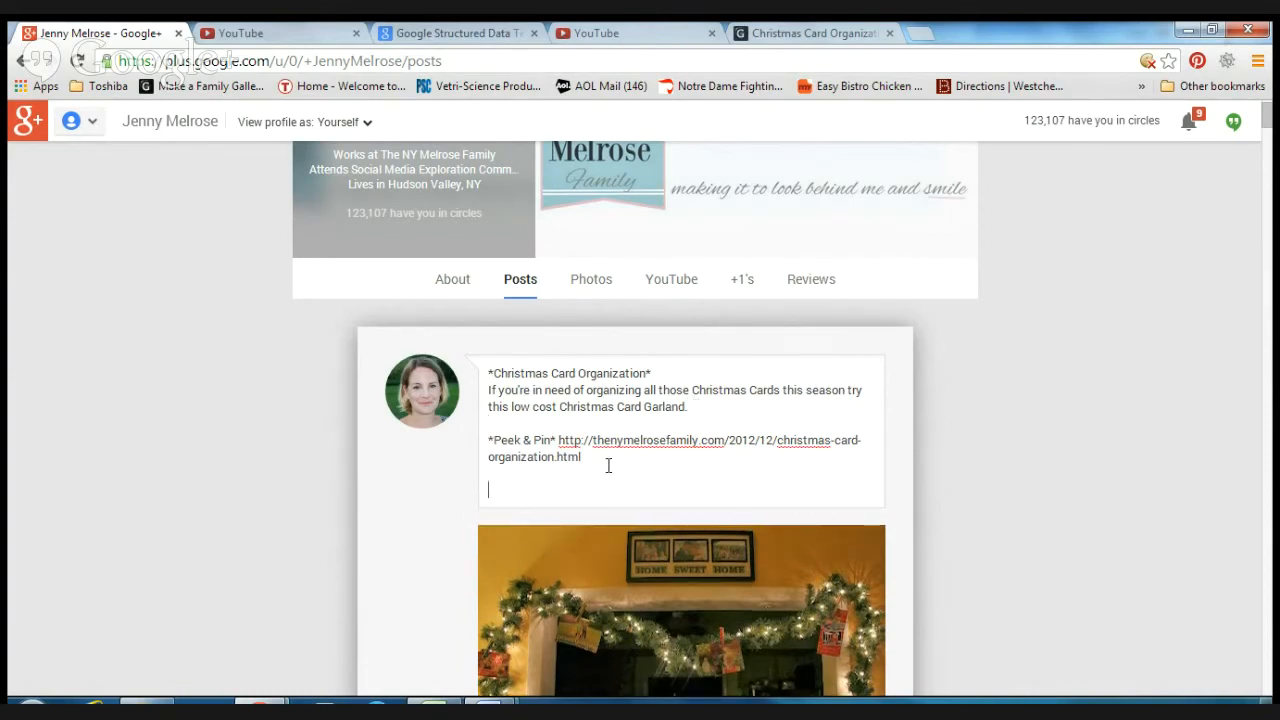
Step: Add the hashtags #holidayseason and #christmasorganizing from the suggestions
text(#holiday)
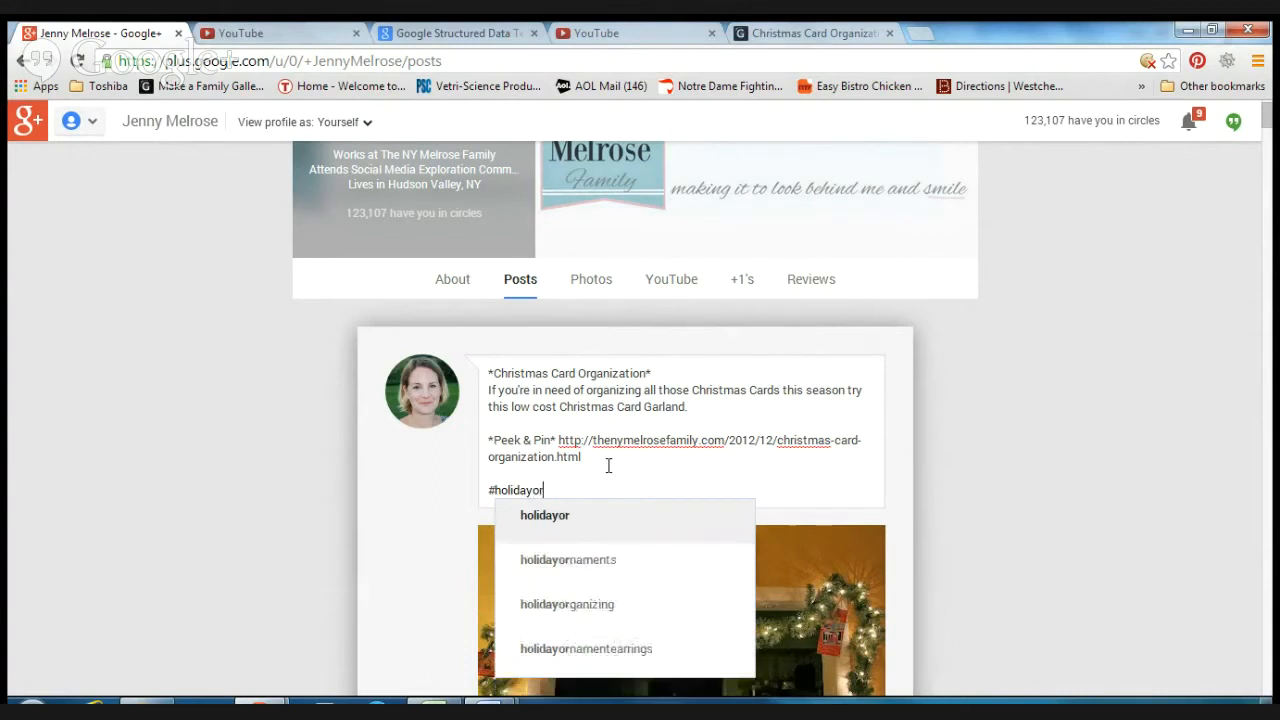
text(o)
key(BackSpace)
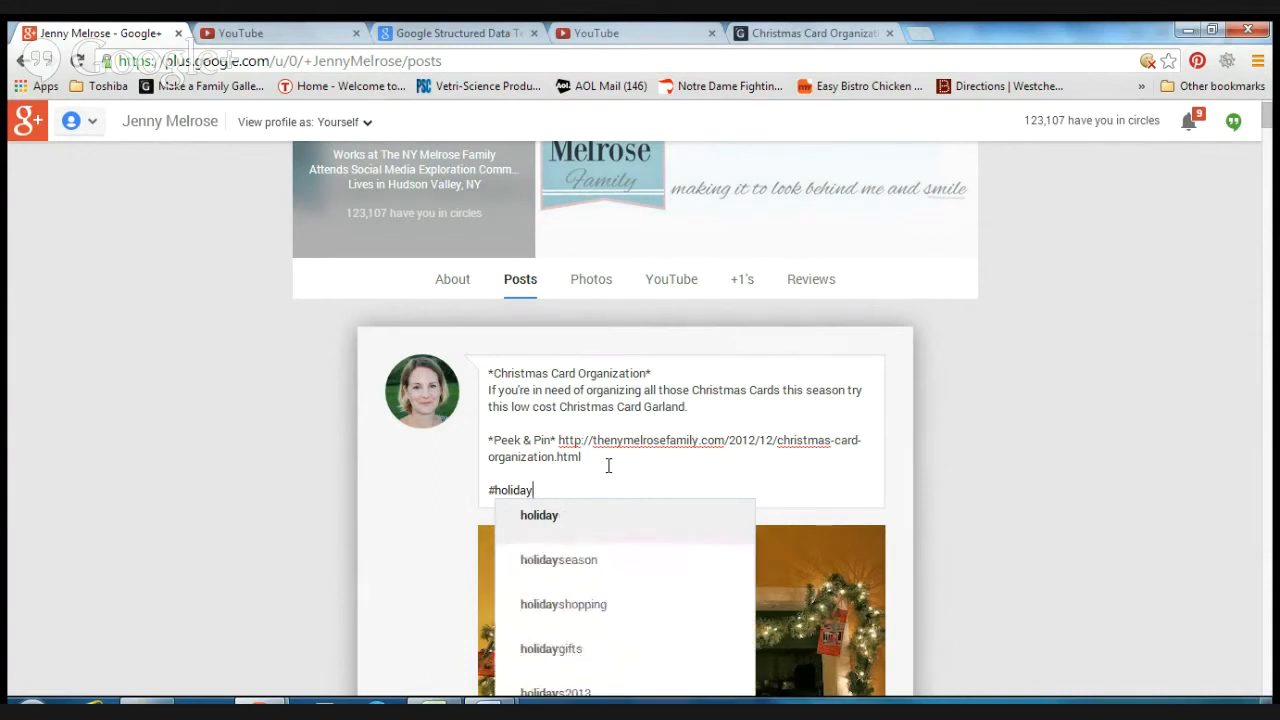
click(572, 563)
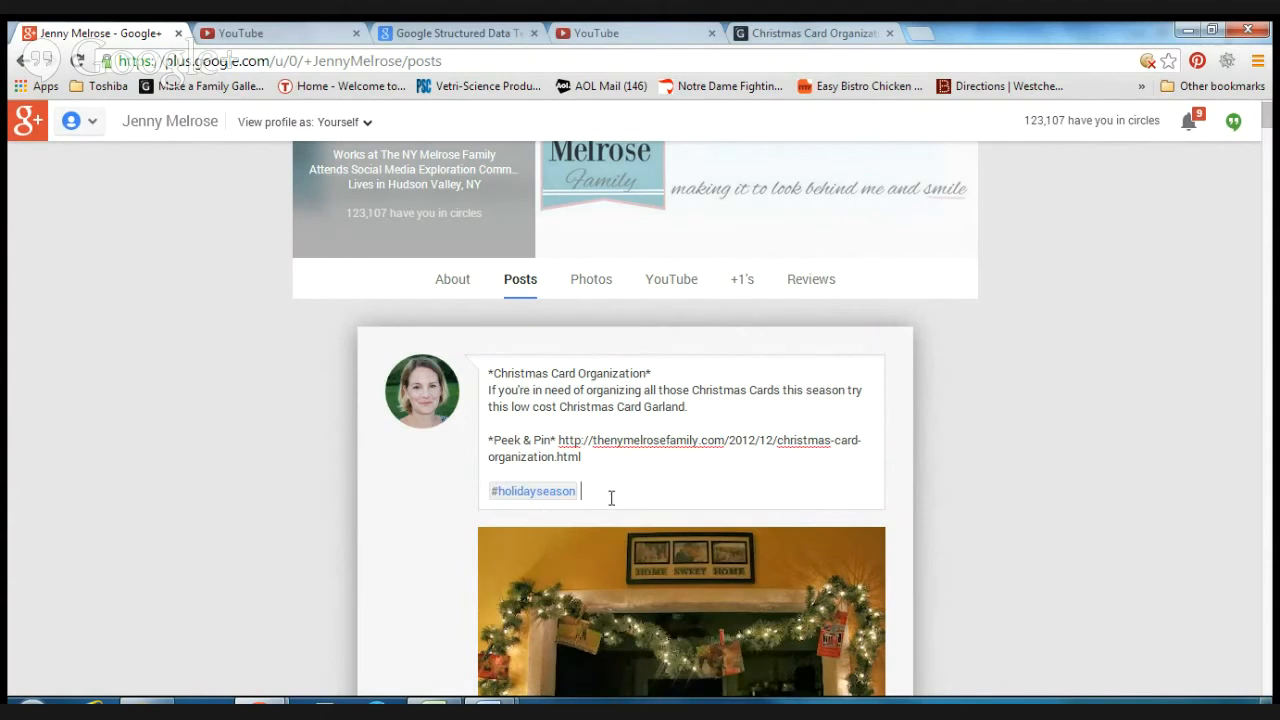
text(#christmas)
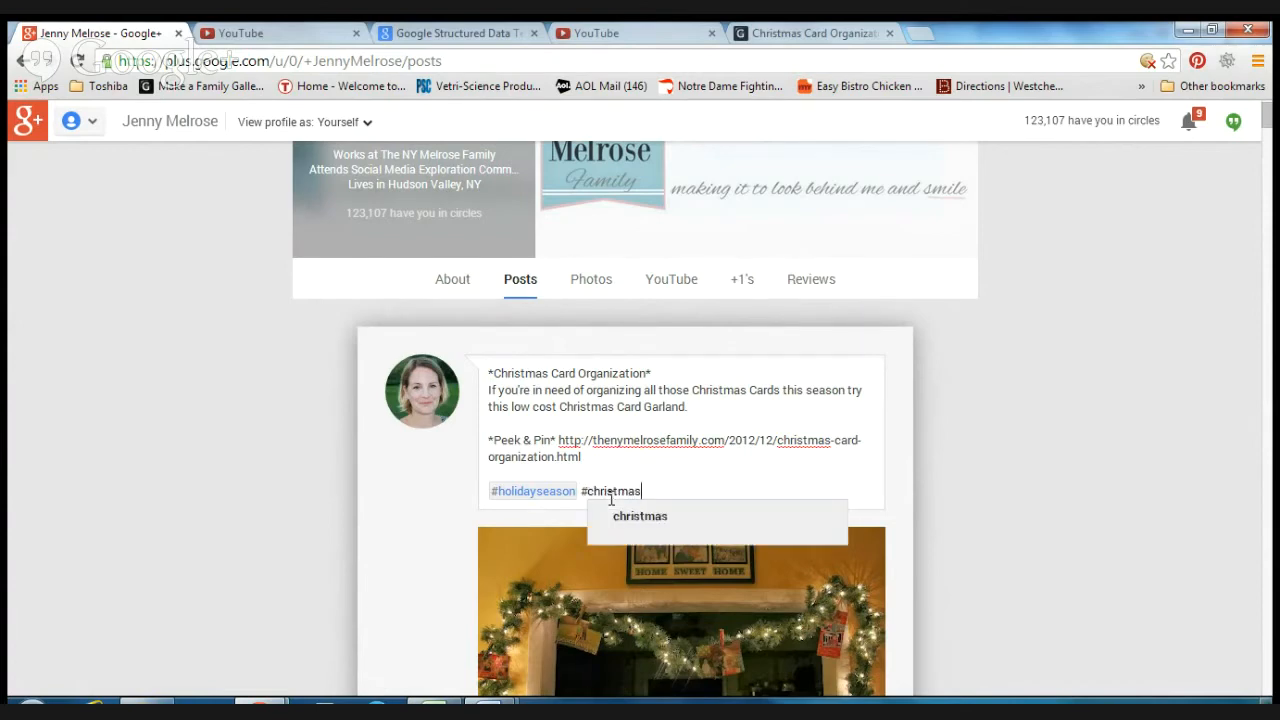
text(or)
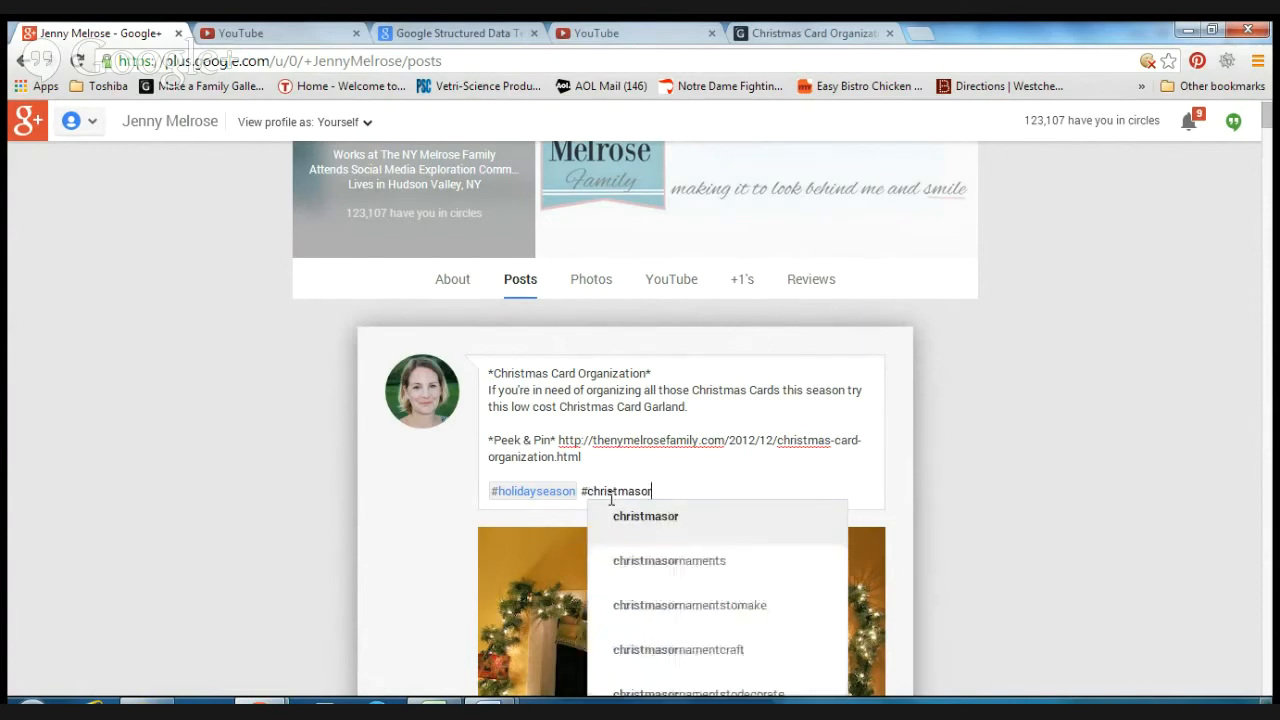
text(ganiz)
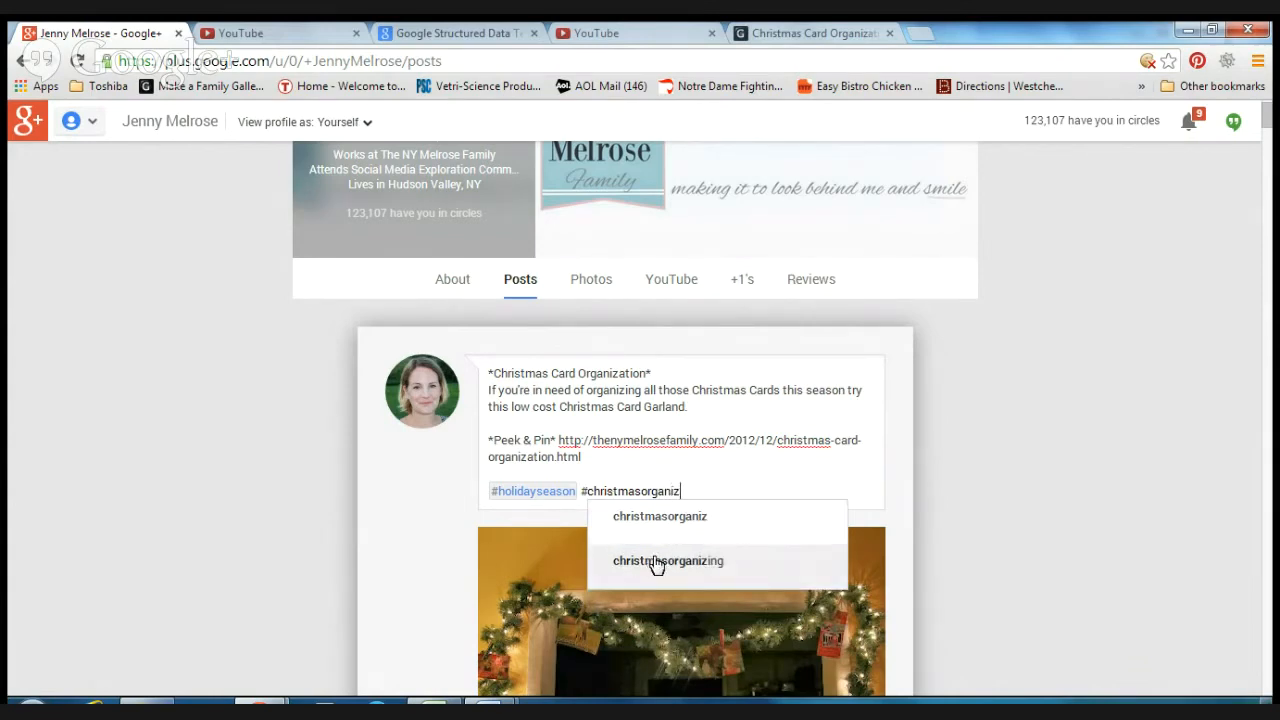
click(654, 560)
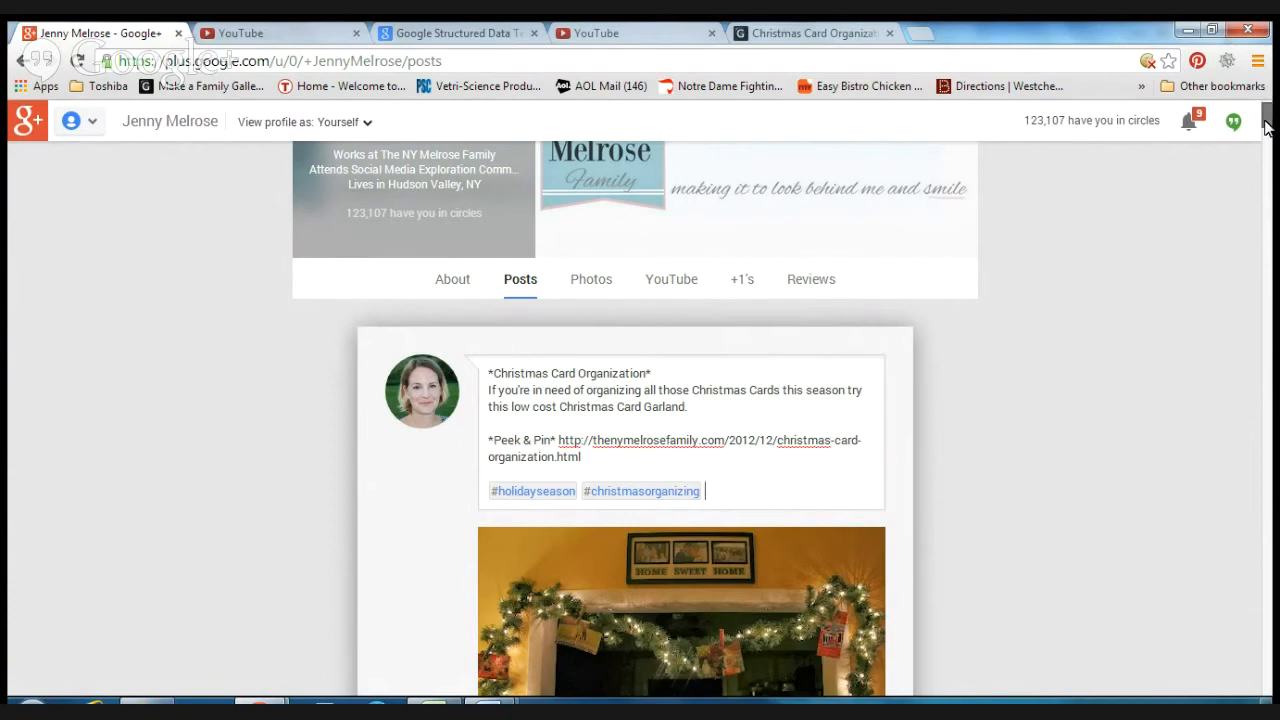
drag(1266, 118, 1266, 130)
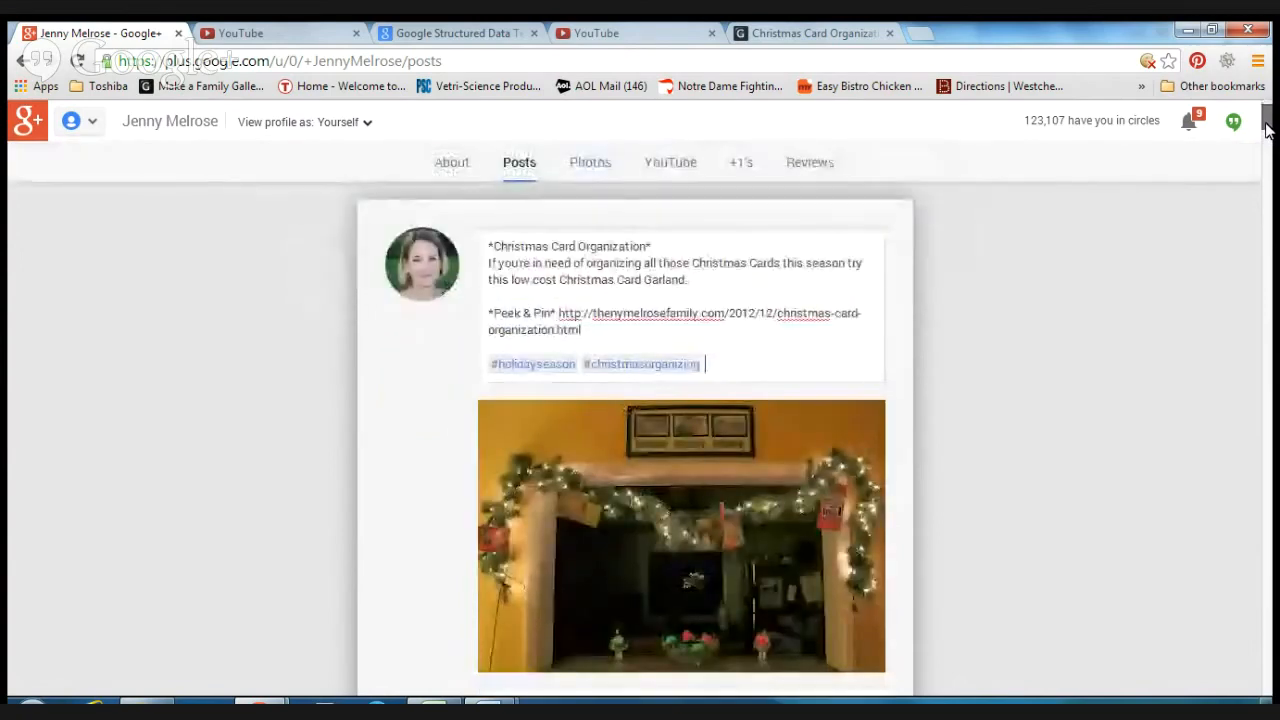
Step: Share the finished post with its photo, description, link and hashtags
drag(1266, 125, 1266, 128)
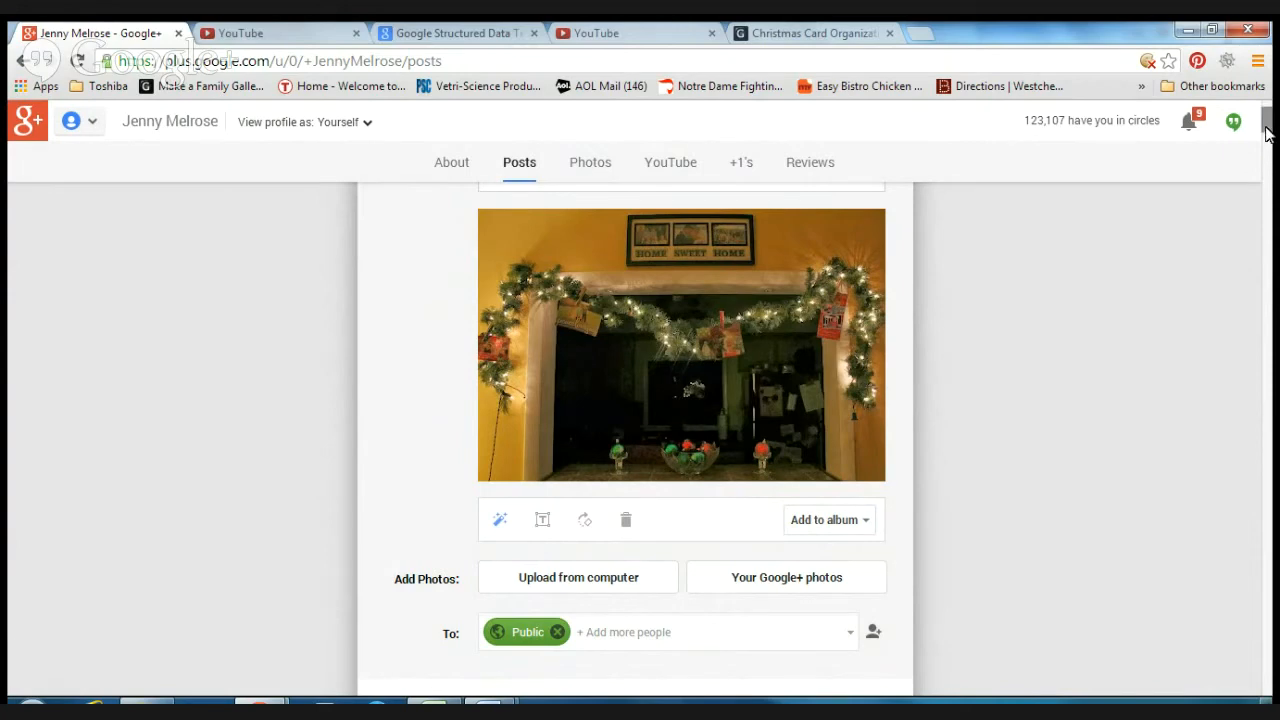
drag(1266, 135, 1266, 138)
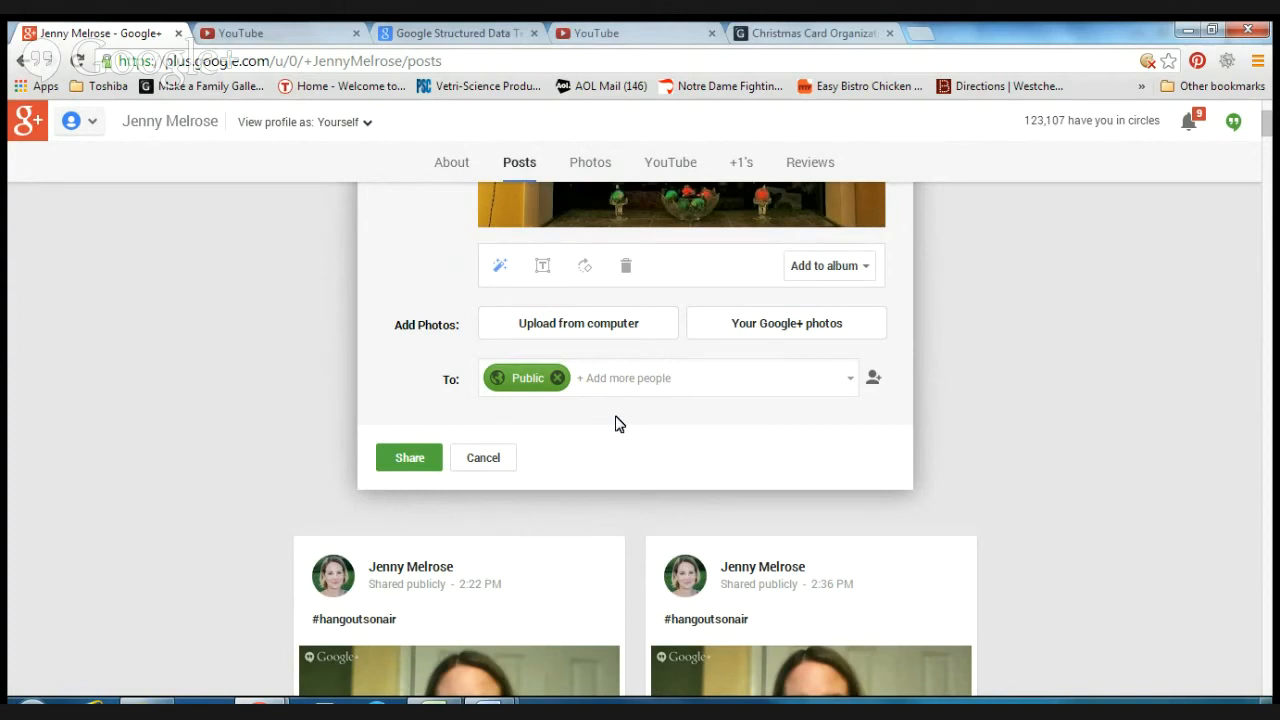
click(419, 466)
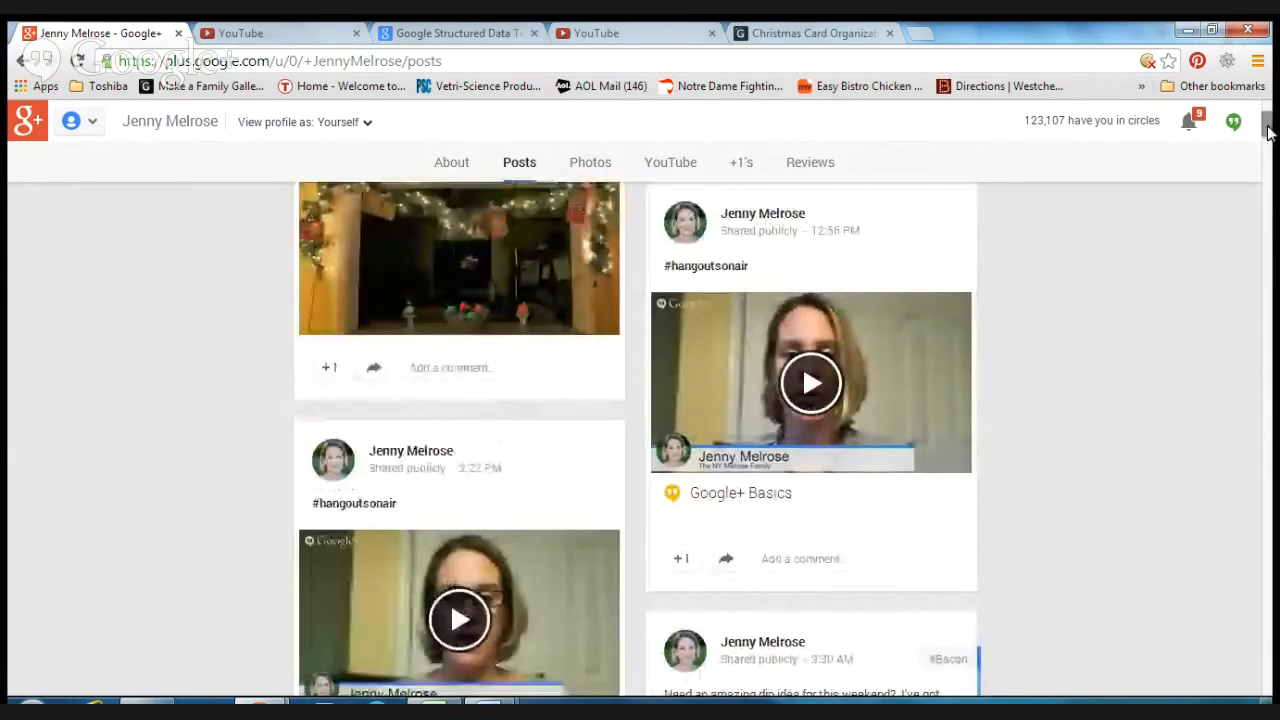
Step: Expand the full text of the newly shared post in the stream and review it
scroll(1267, 130, up, 2)
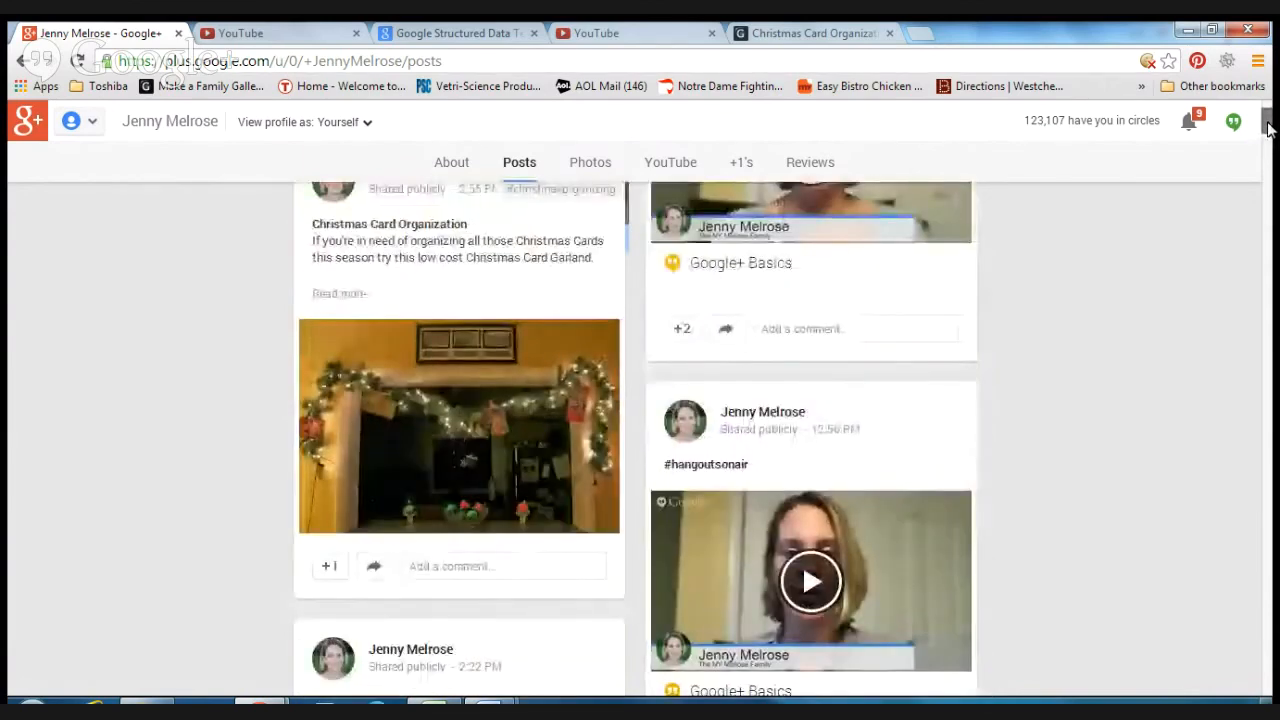
drag(1268, 122, 1267, 122)
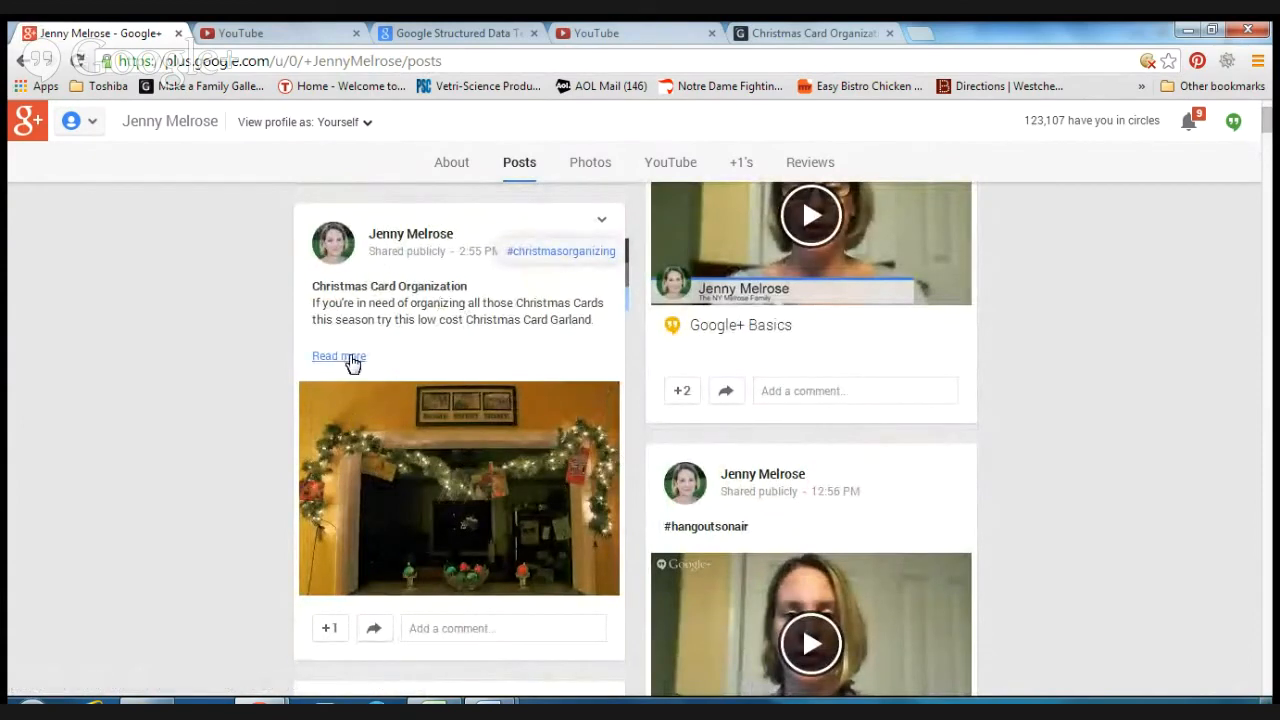
click(345, 357)
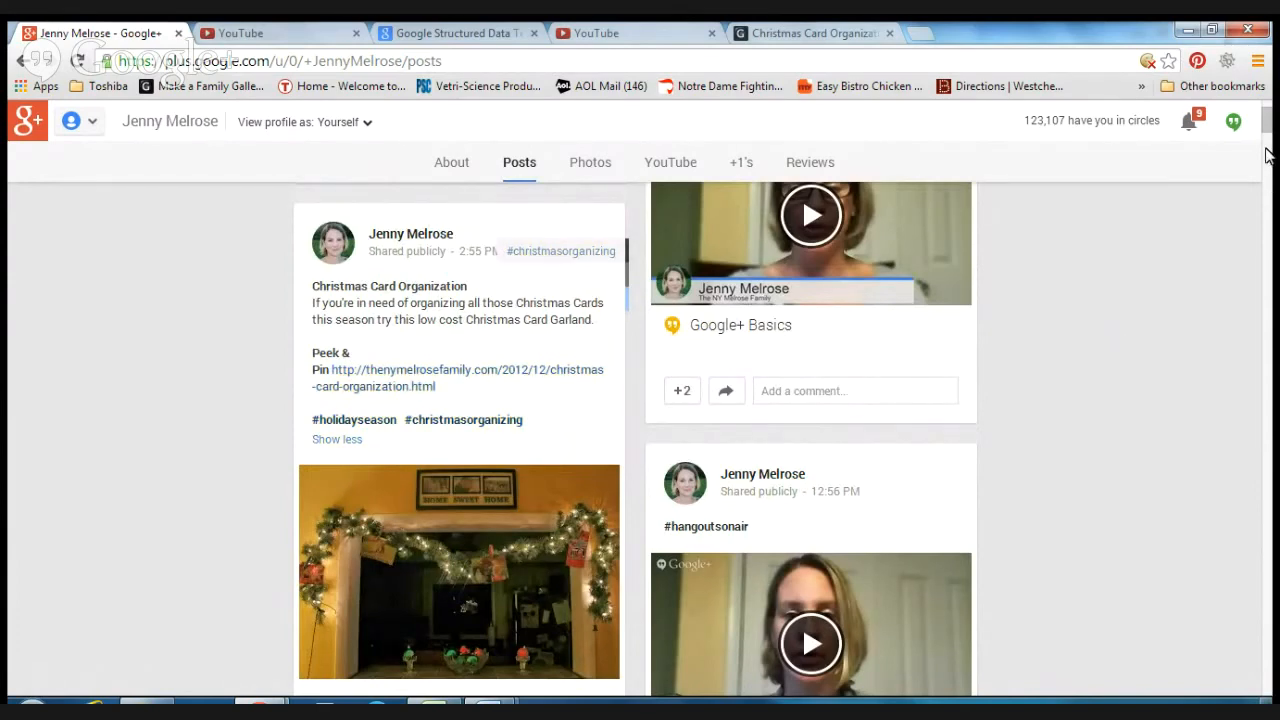
scroll(1265, 133, down, 2)
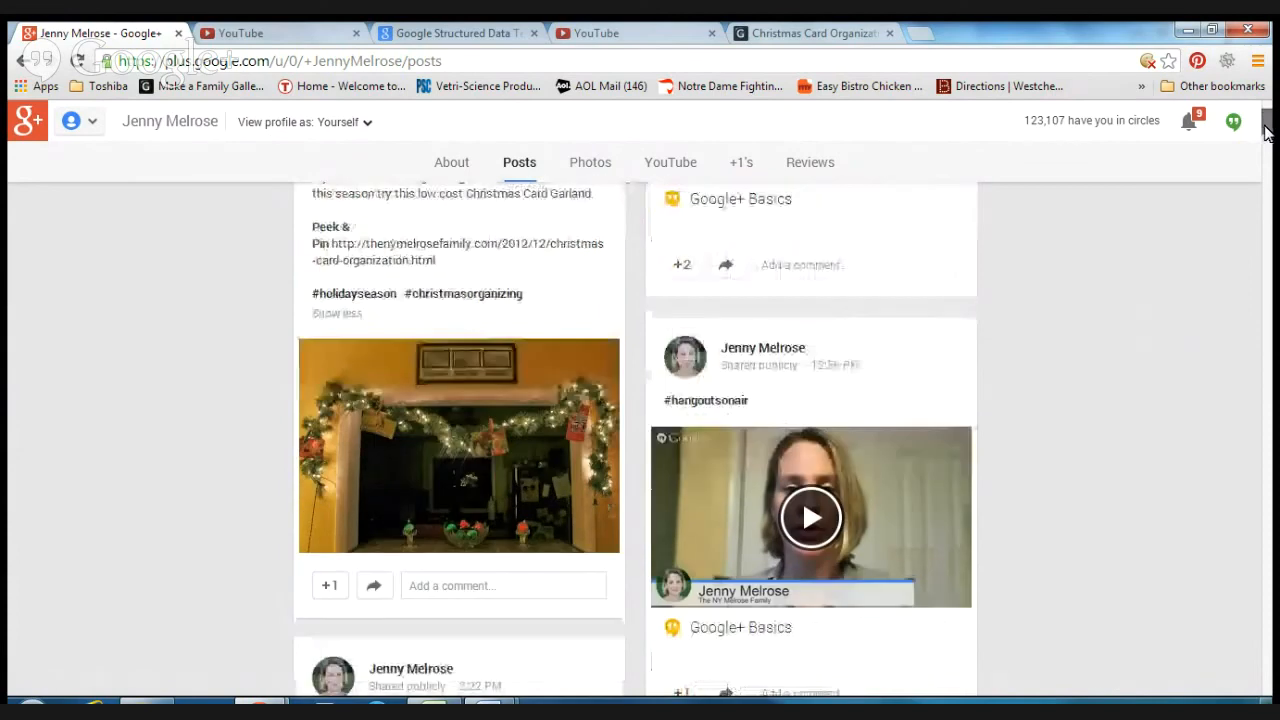
scroll(1265, 133, down, 1)
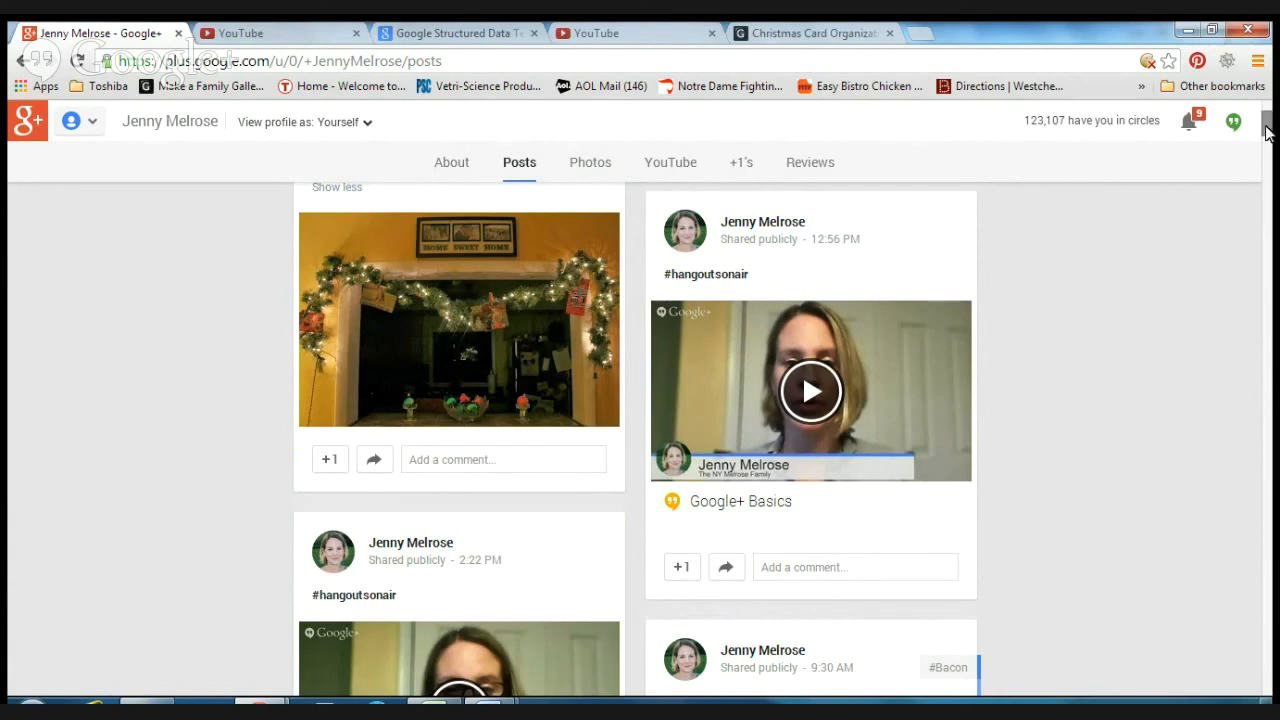
scroll(1265, 130, up, 2)
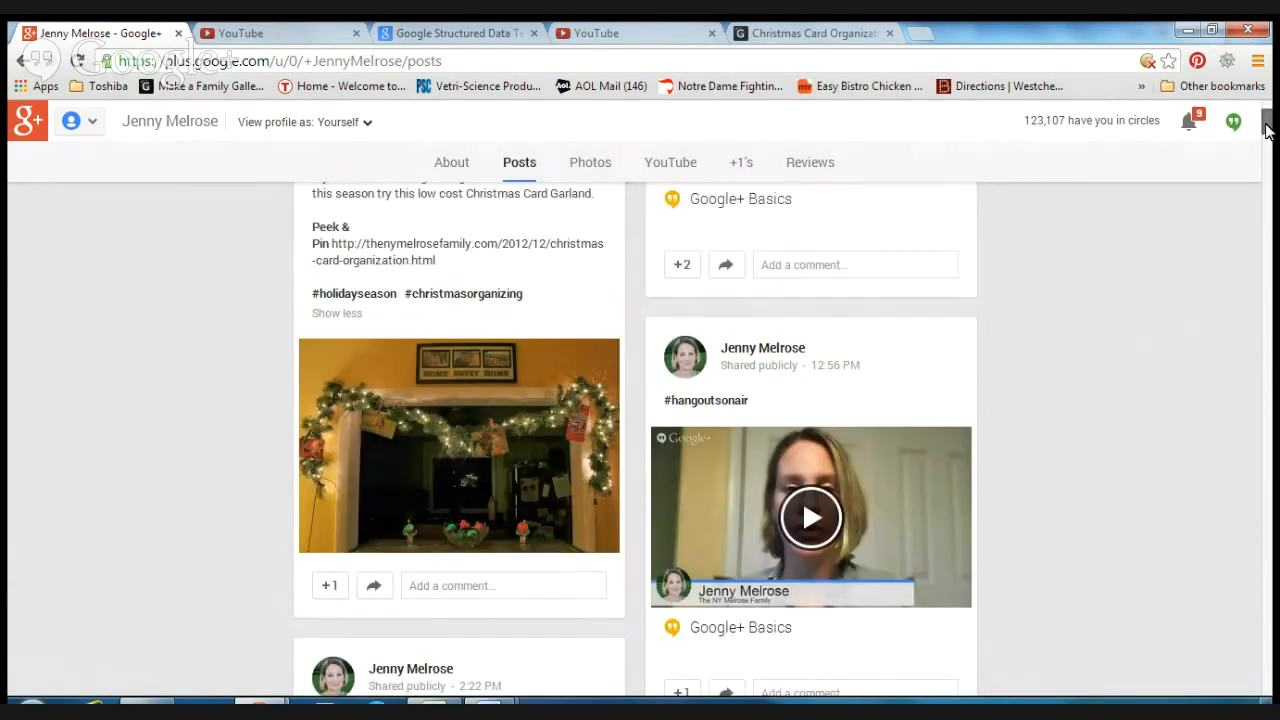